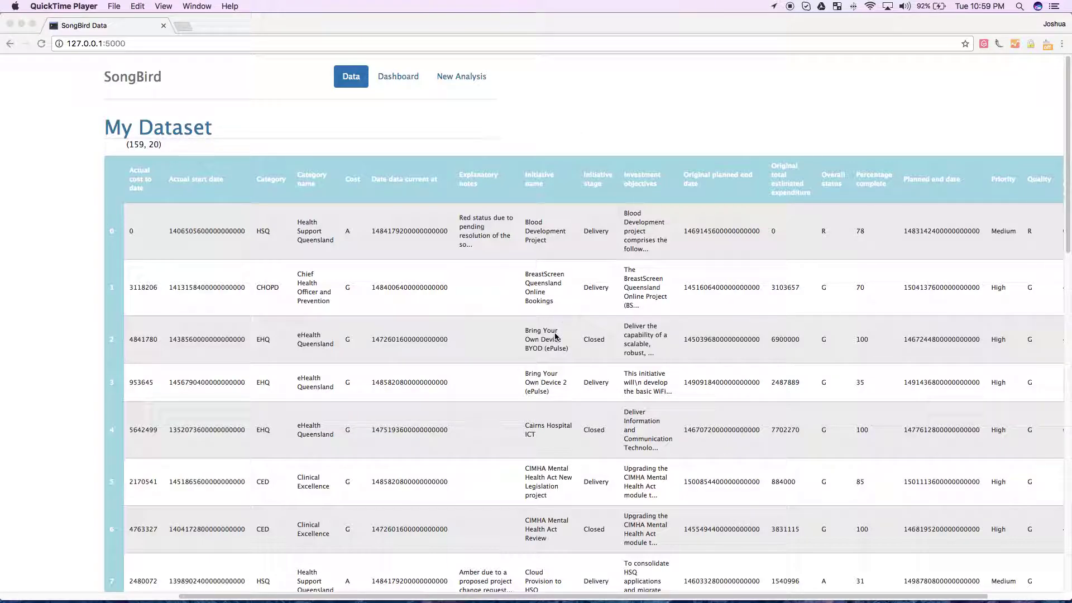
# - Place the SongBird window beside the other browser window and examine the dashboard datasets listed on the Queensland Government data site
pyautogui.doubleClick(304, 27)
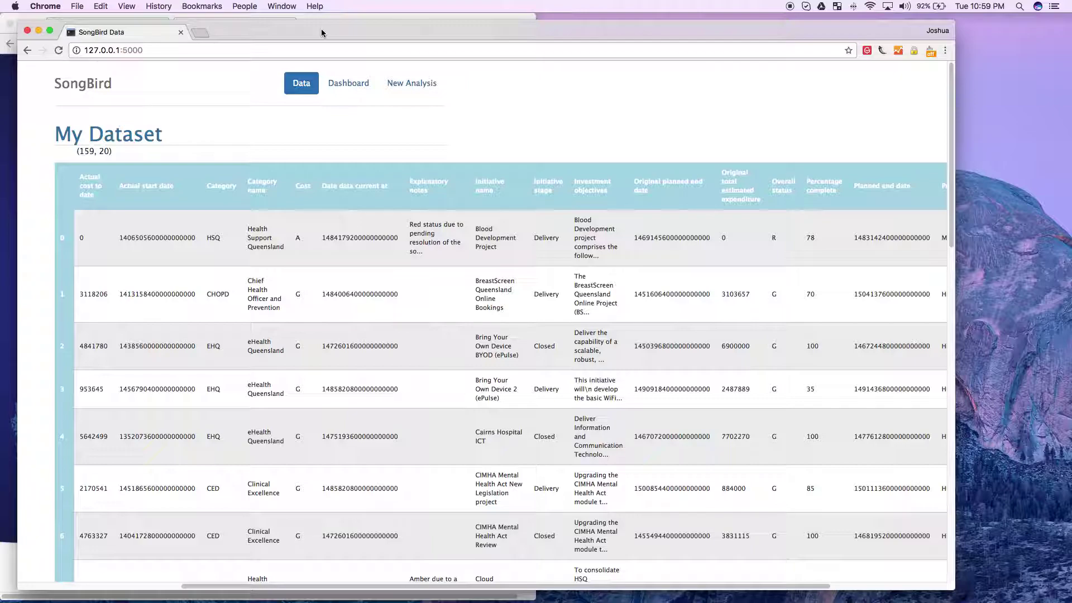
pyautogui.moveTo(321, 29); pyautogui.dragTo(1070, 112)
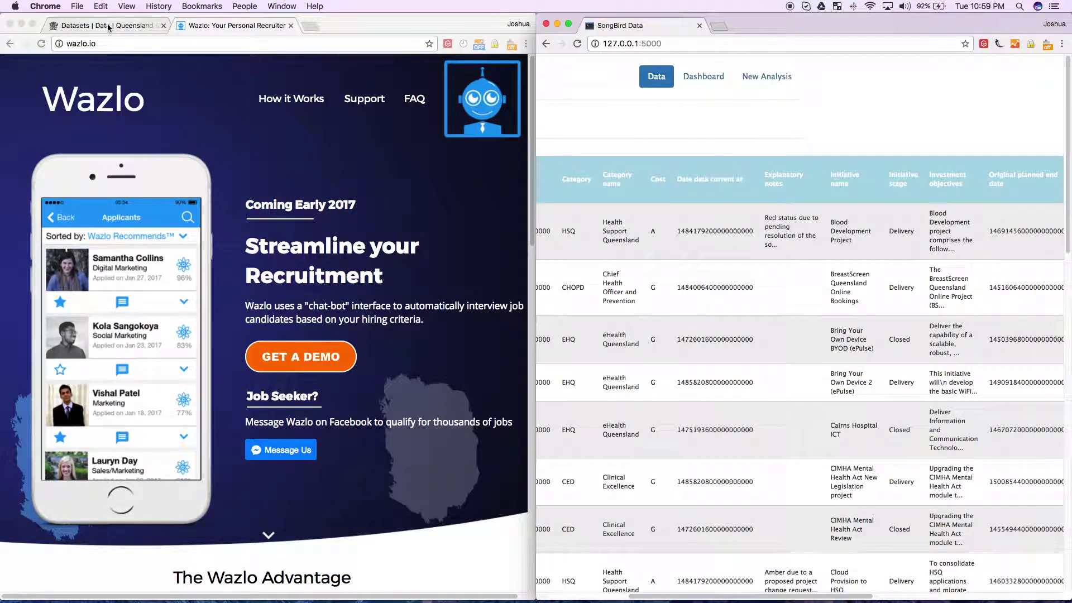
pyautogui.click(109, 26)
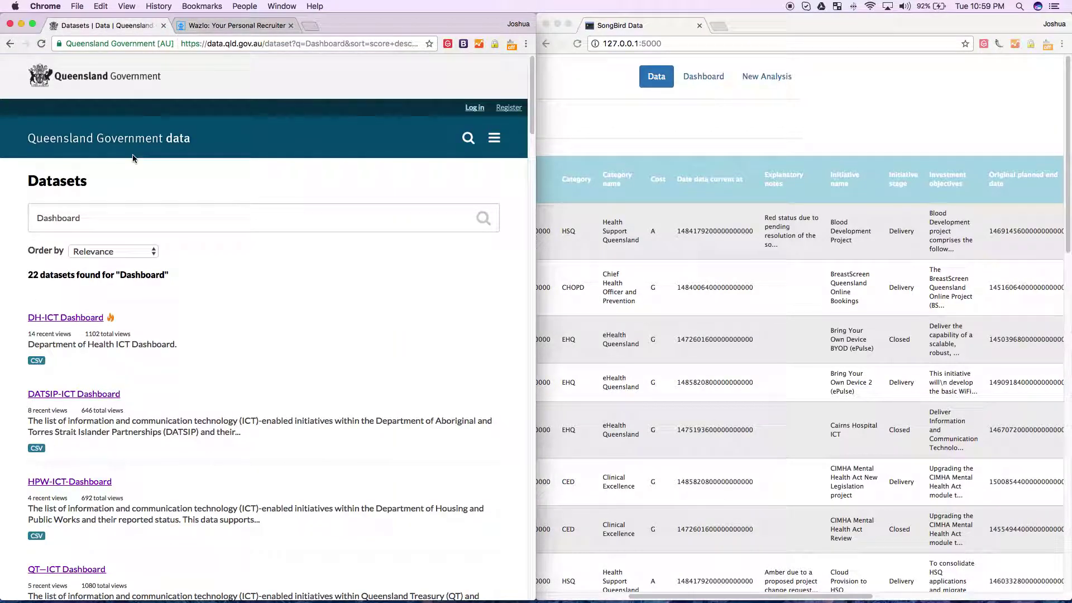
pyautogui.scroll(-1, 256, 277)
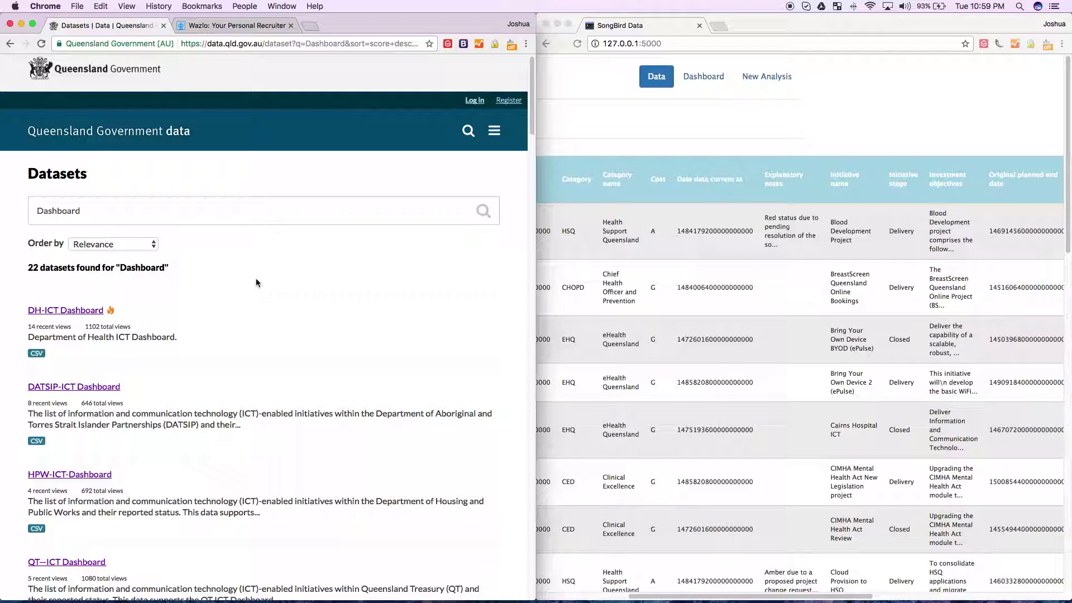
pyautogui.scroll(-3, 257, 282)
pyautogui.scroll(-4, 256, 285)
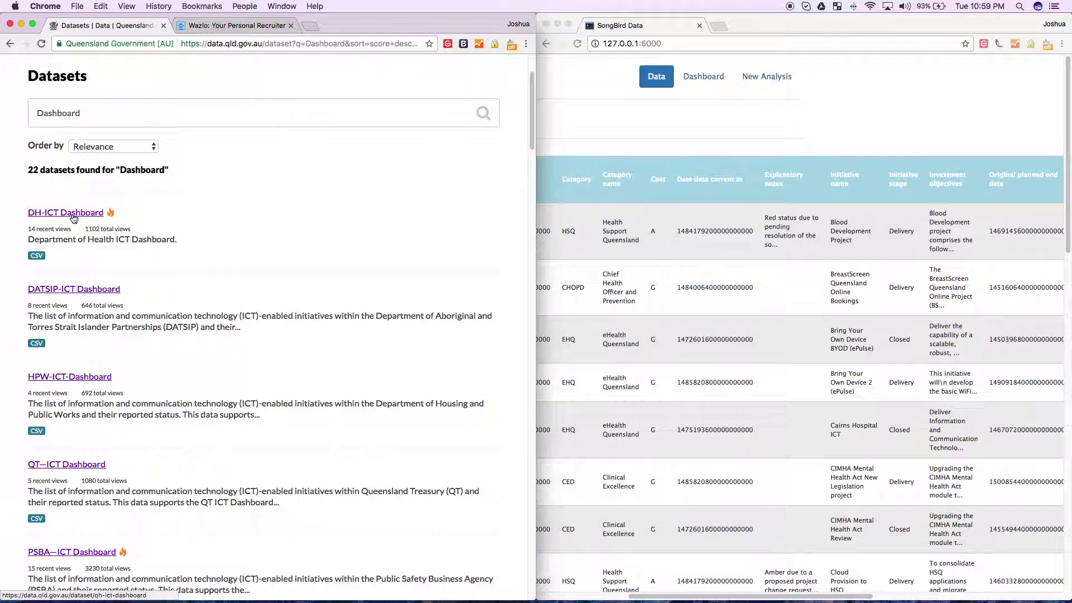
pyautogui.scroll(-3, 90, 224)
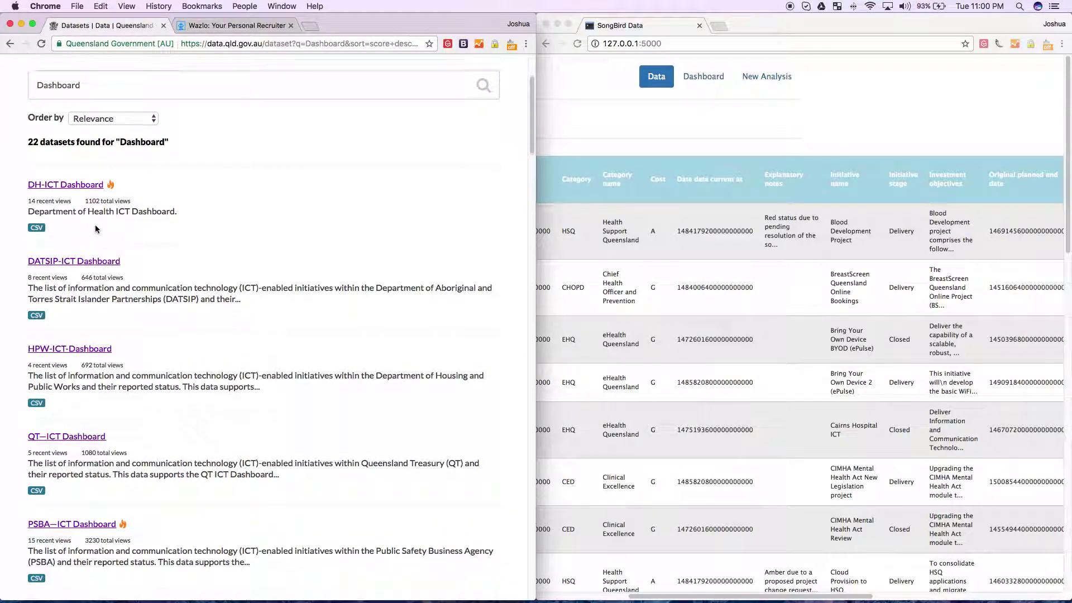
pyautogui.scroll(-20, 100, 237)
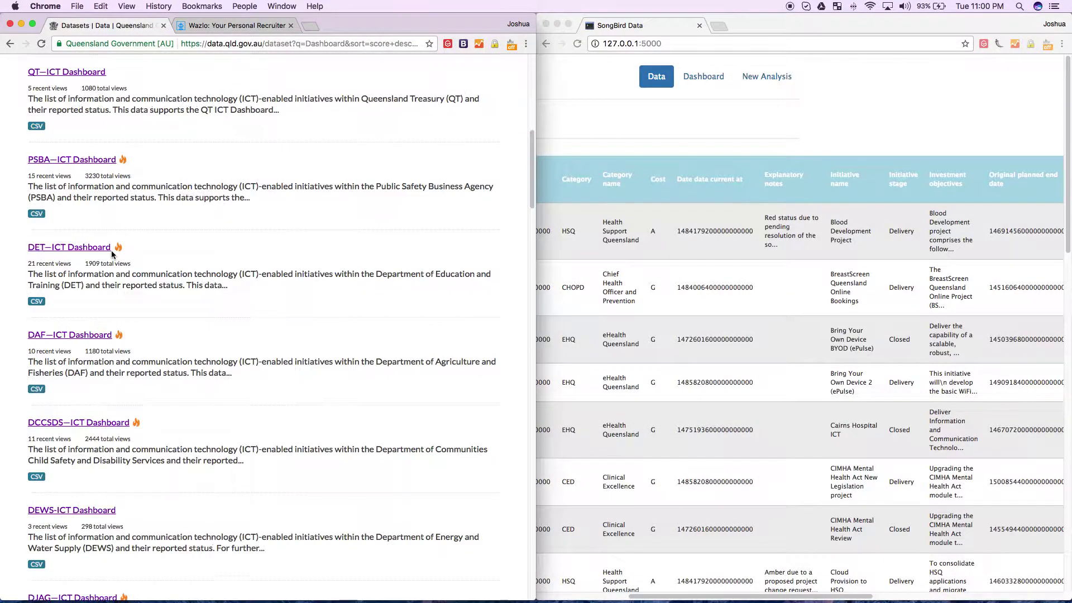
pyautogui.scroll(-20, 112, 254)
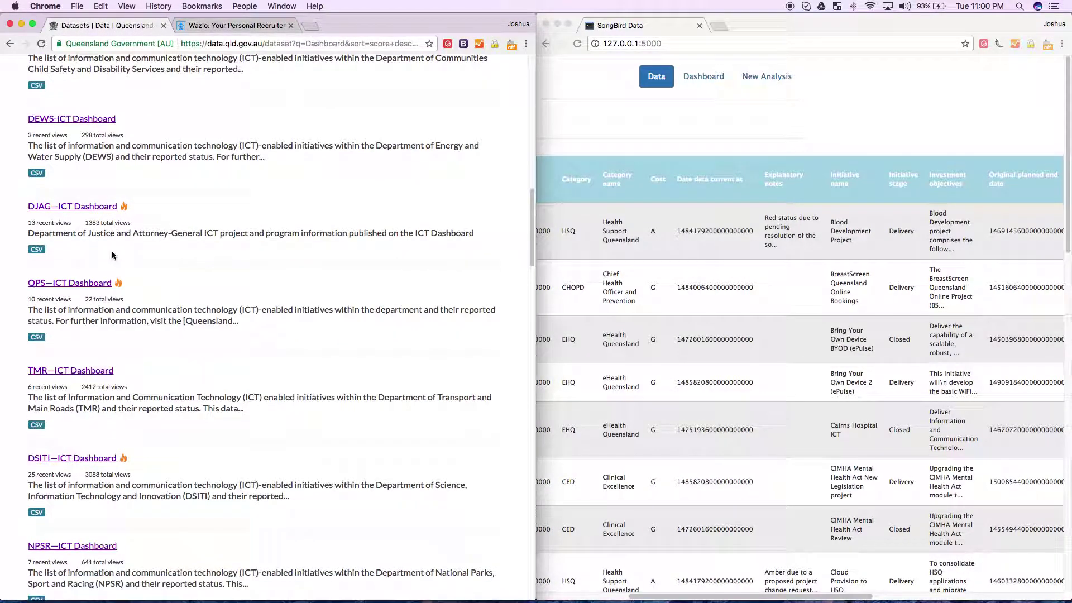
pyautogui.click(790, 122)
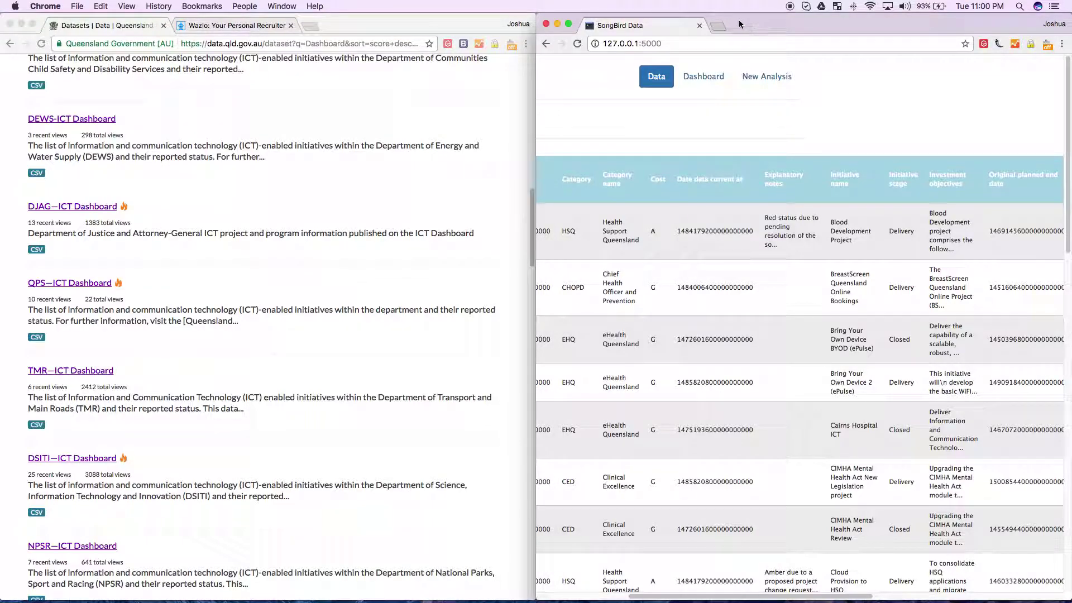
pyautogui.scroll(20, 159, 445)
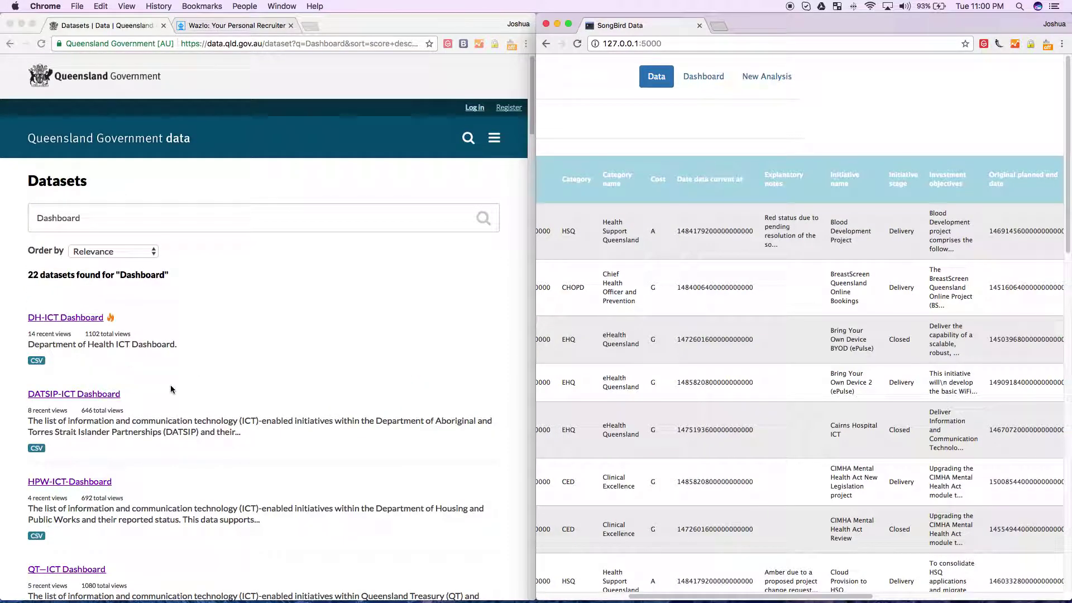
# - Enlarge the SongBird window to full size and examine the columns and rows of the My Dataset table
pyautogui.doubleClick(807, 21)
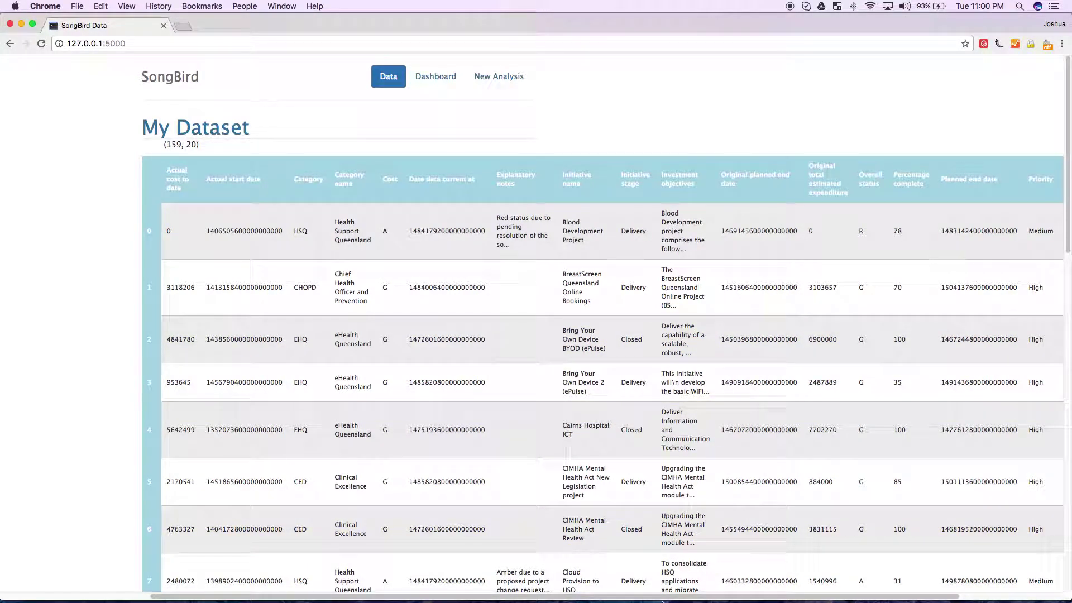
pyautogui.hscroll(5, 661, 592)
pyautogui.hscroll(-3, 782, 575)
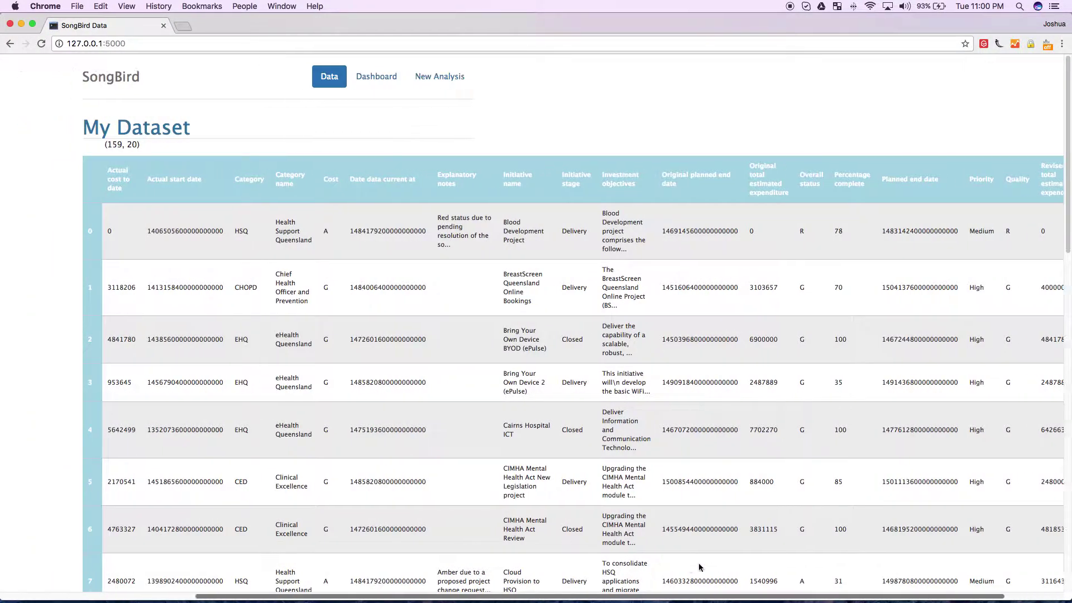
pyautogui.hscroll(3, 697, 568)
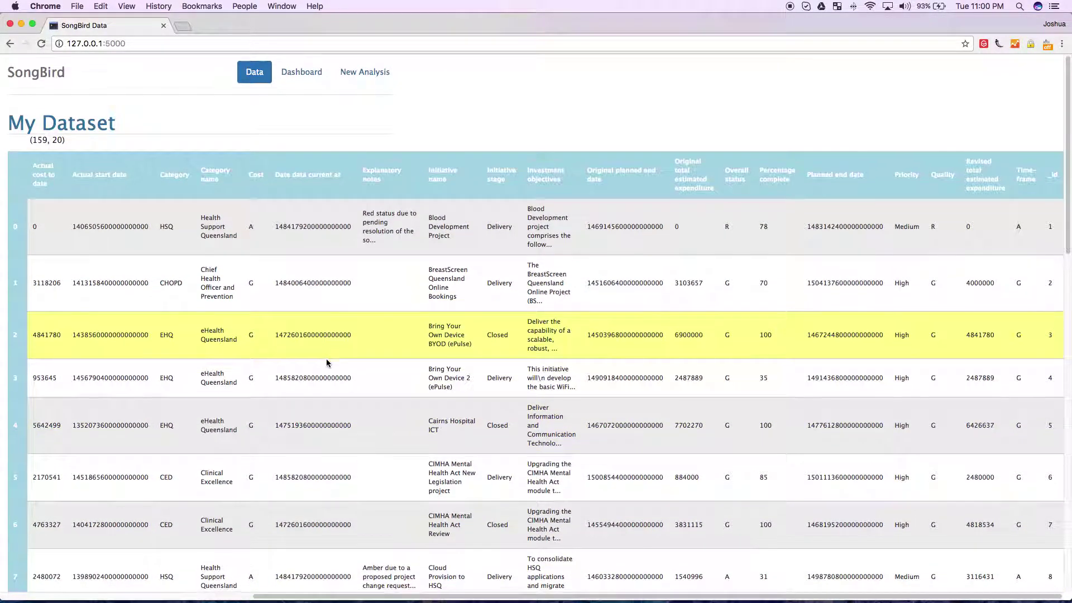
pyautogui.scroll(-3, 325, 366)
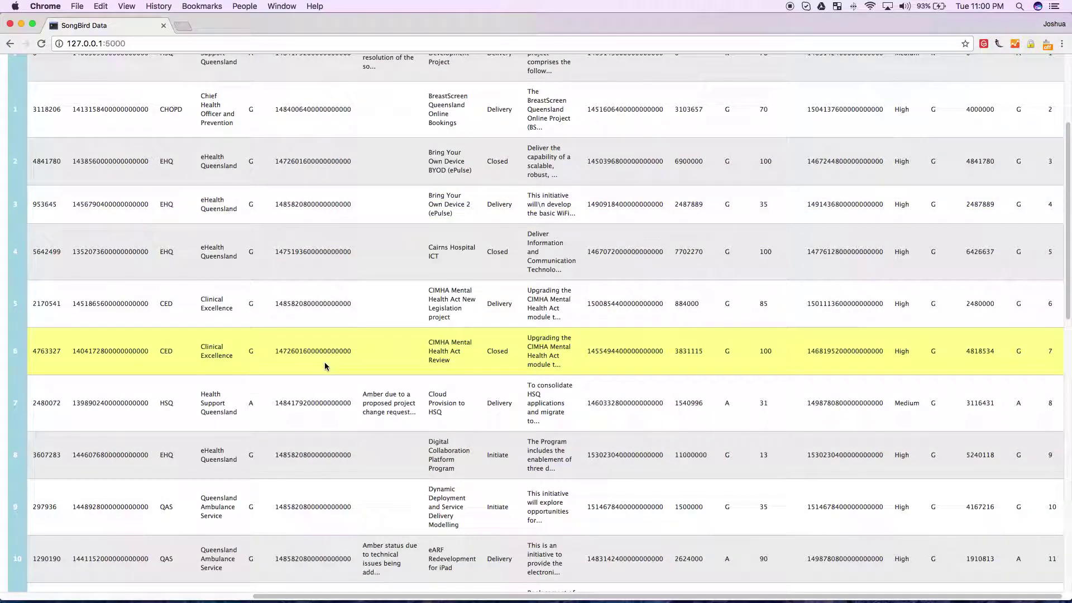
pyautogui.scroll(3, 325, 367)
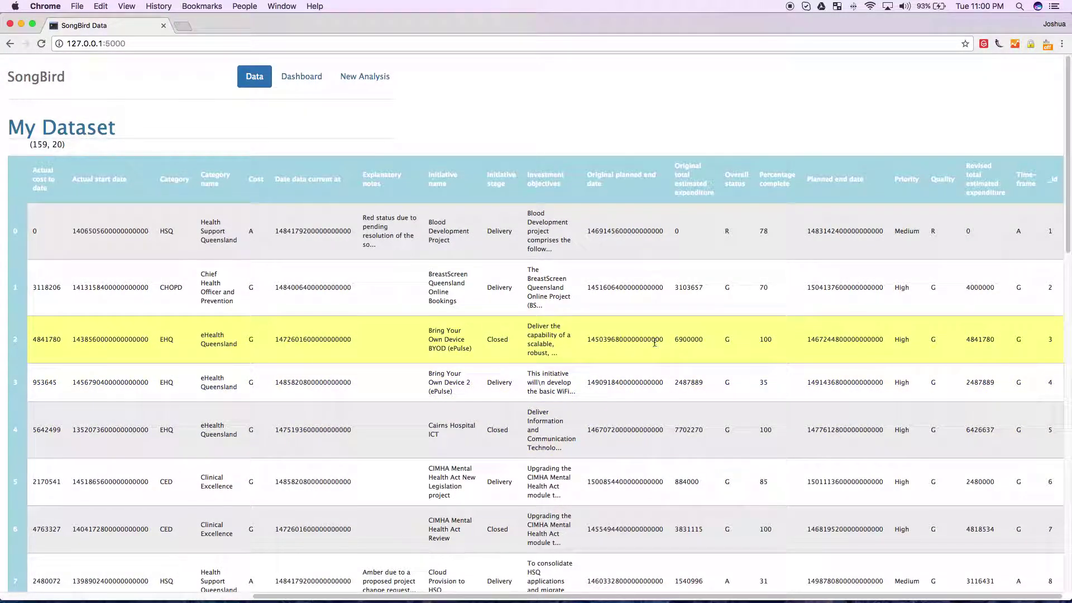
pyautogui.scroll(-10, 522, 285)
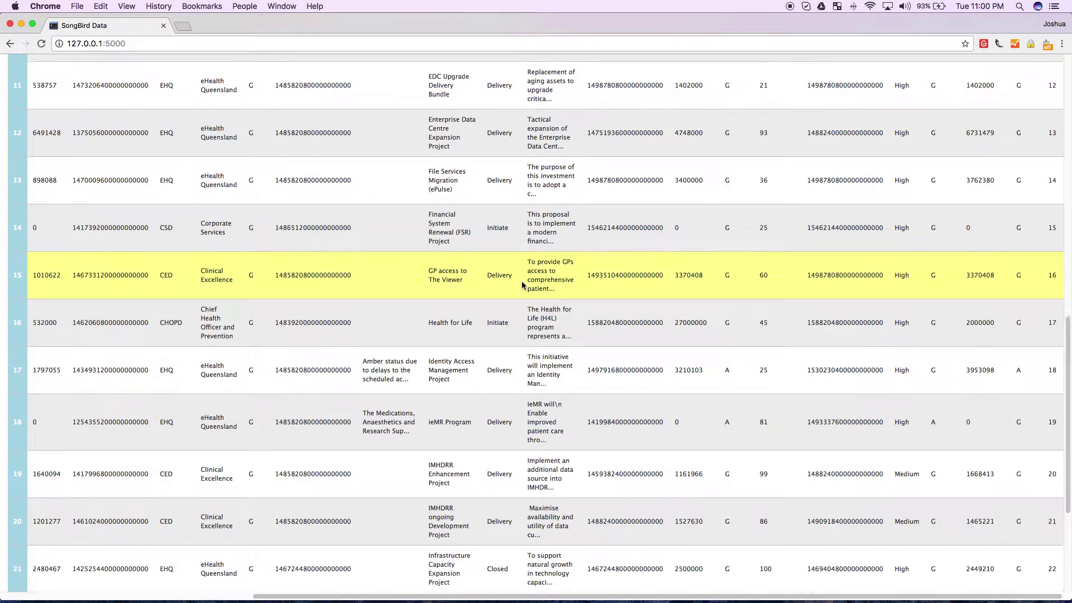
pyautogui.scroll(10, 522, 285)
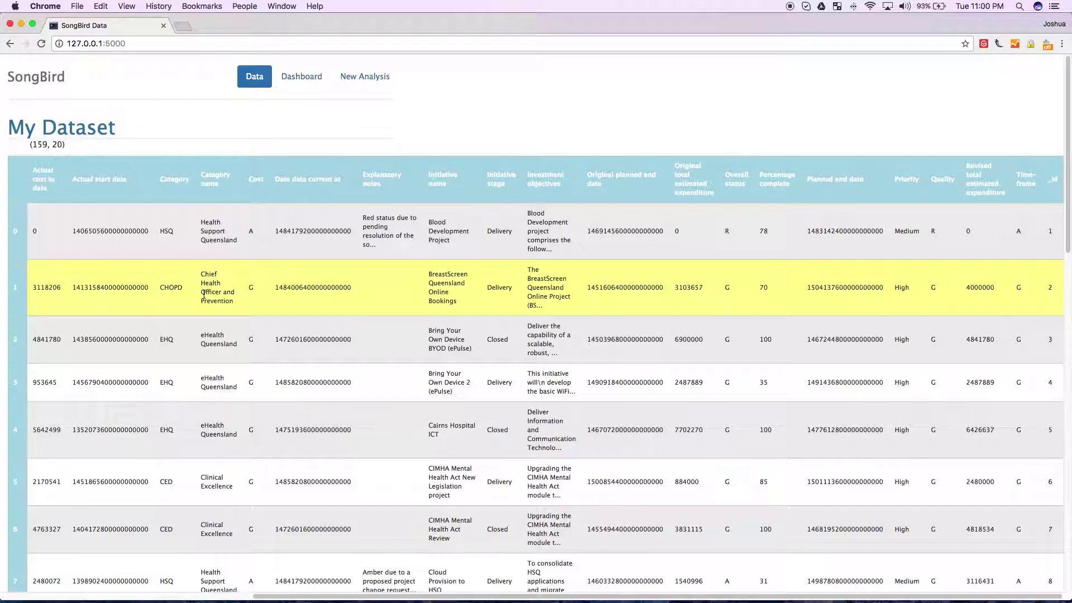
# - Start a new data column in a new analysis, with Revised total estimated expenditure as first column and subtraction (-) as operation
pyautogui.click(365, 78)
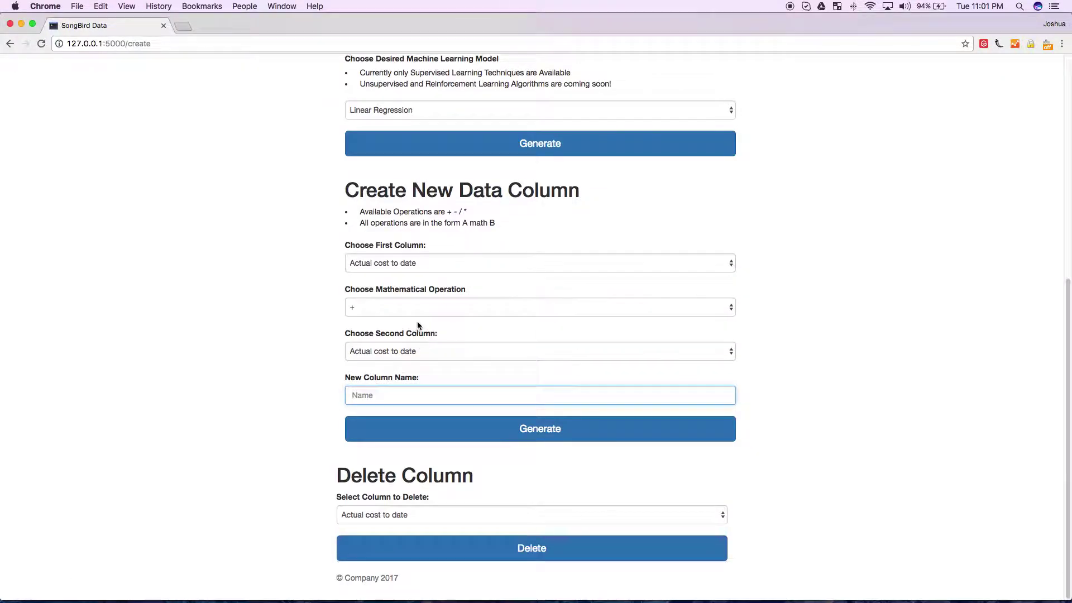
pyautogui.scroll(5, 418, 326)
pyautogui.scroll(-5, 418, 321)
pyautogui.click(430, 264)
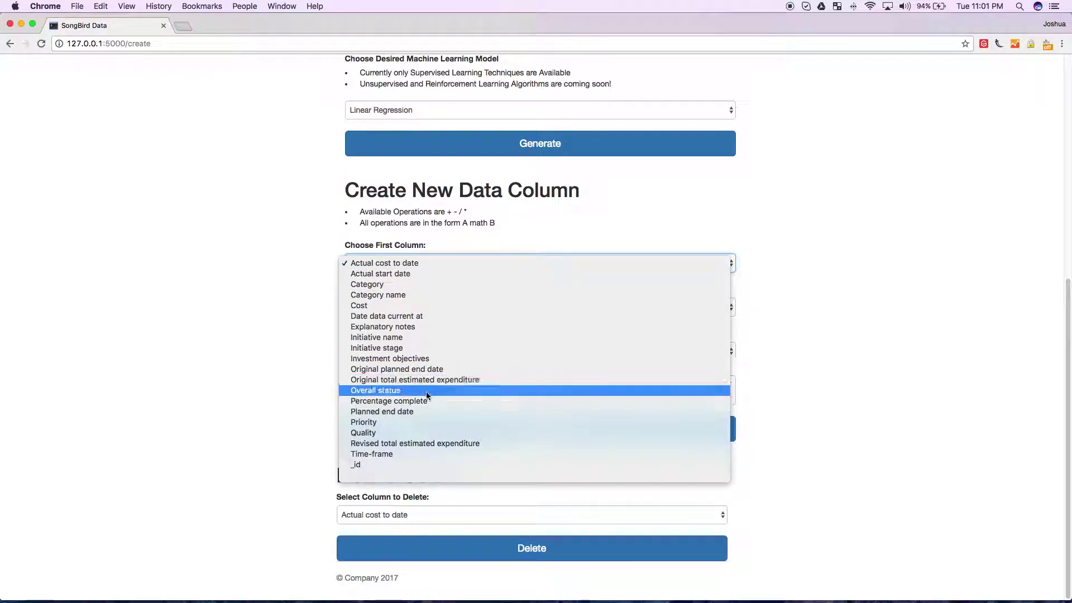
pyautogui.click(424, 443)
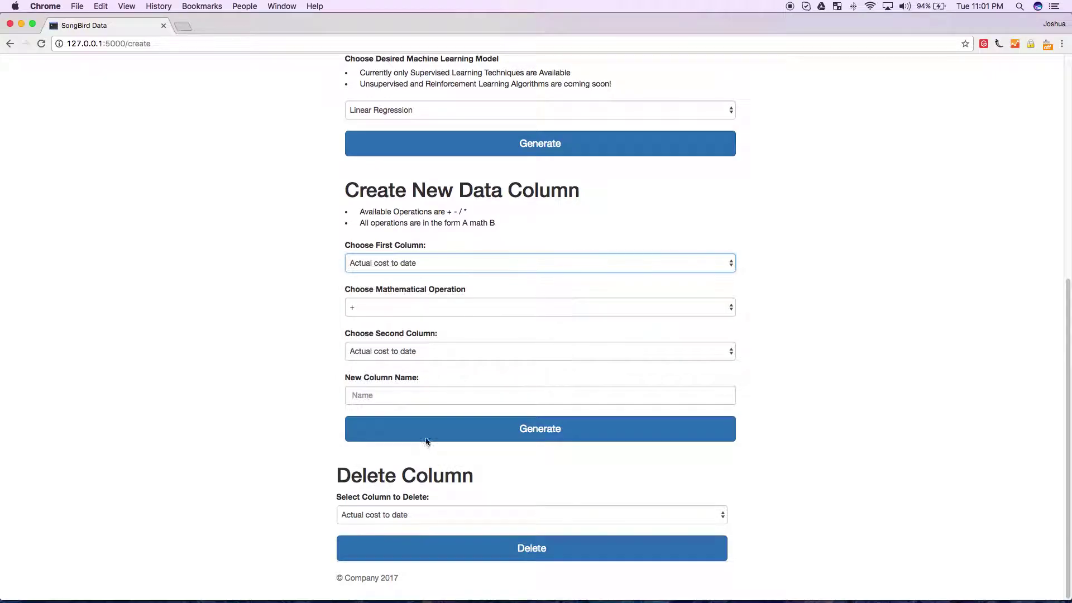
pyautogui.click(428, 306)
pyautogui.click(413, 313)
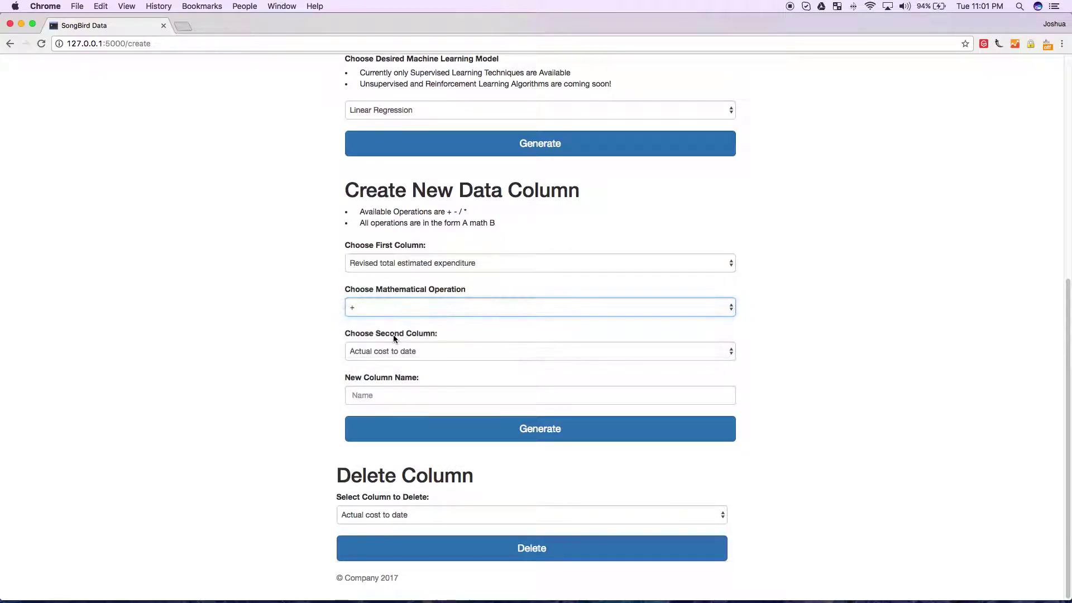
# - Generate the new column as temp with Original total estimated expenditure as the second column, and view it in the dataset
pyautogui.click(398, 353)
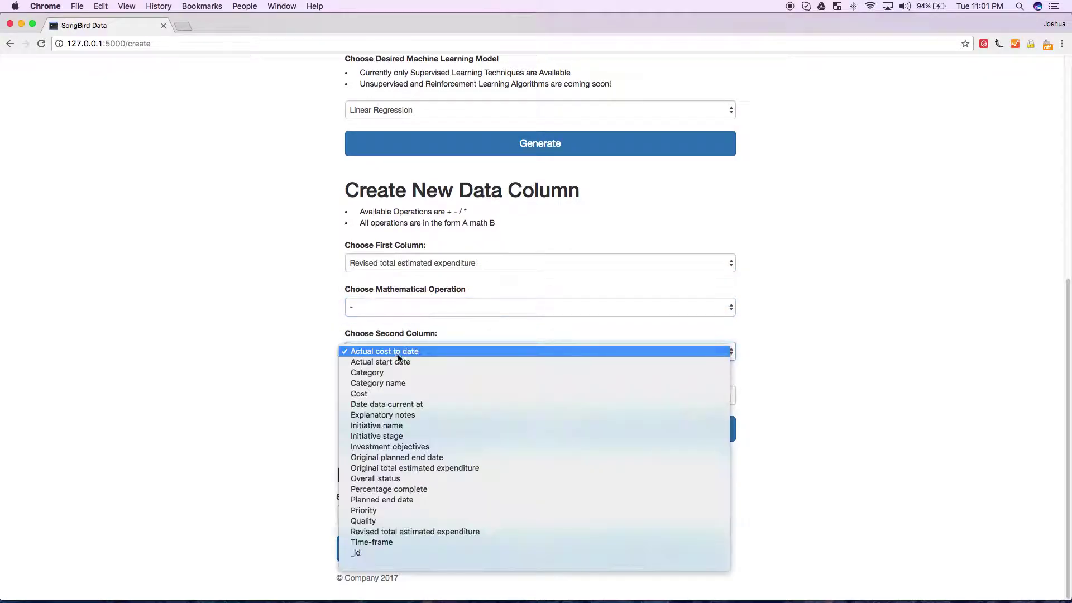
pyautogui.click(457, 467)
pyautogui.click(395, 395)
pyautogui.write('temp')
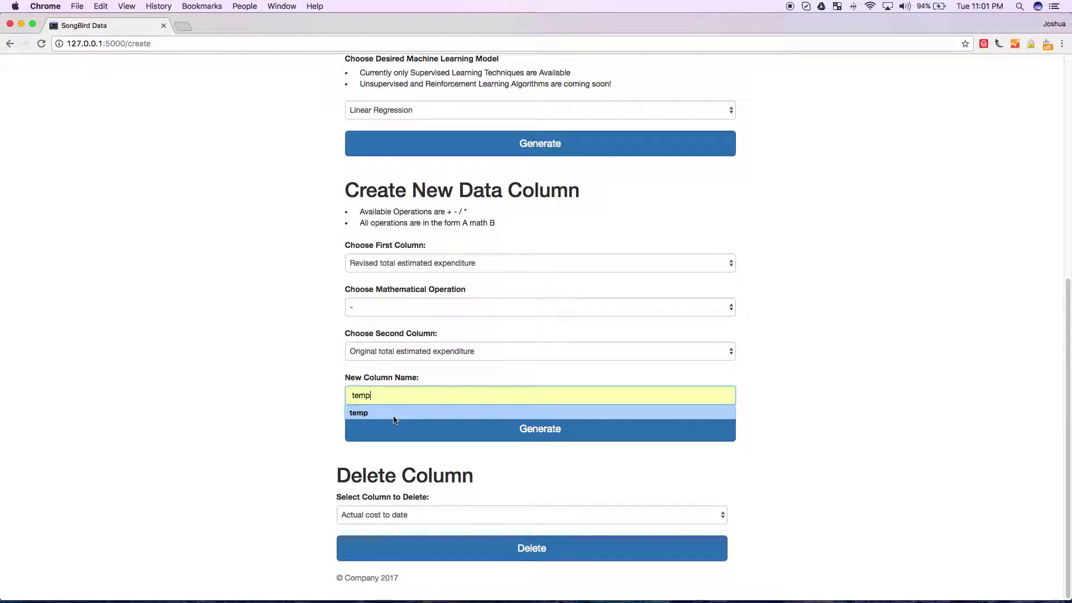
pyautogui.click(394, 414)
pyautogui.click(441, 439)
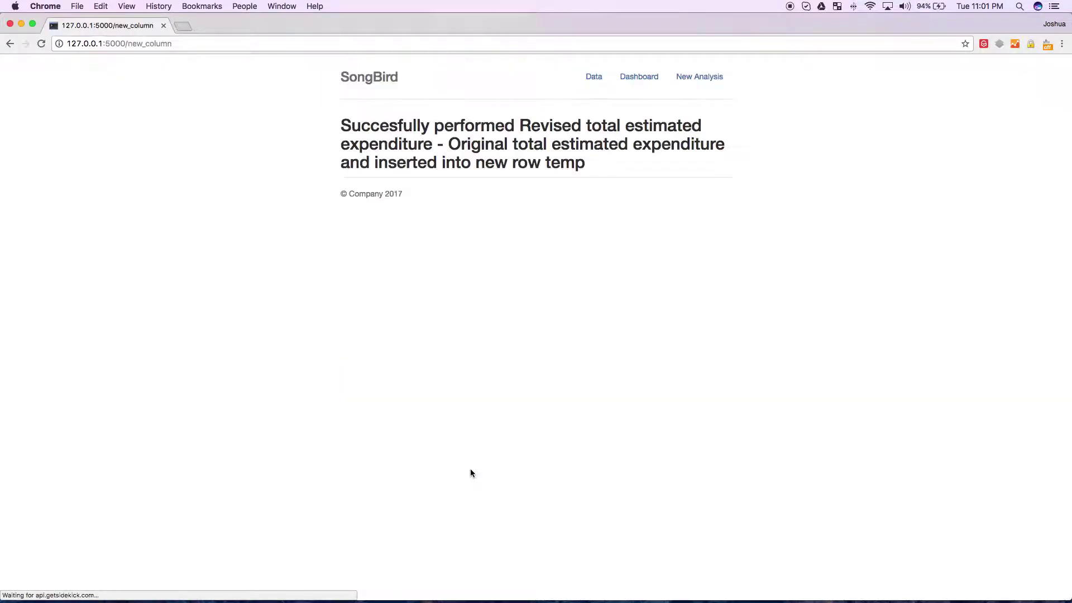
pyautogui.click(593, 81)
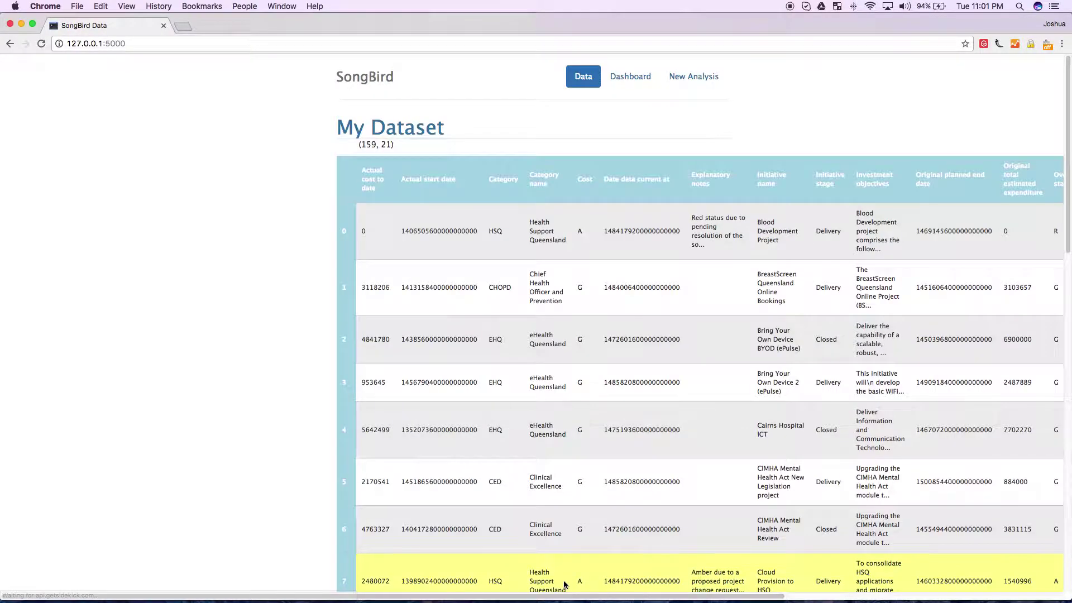
pyautogui.hscroll(5, 937, 583)
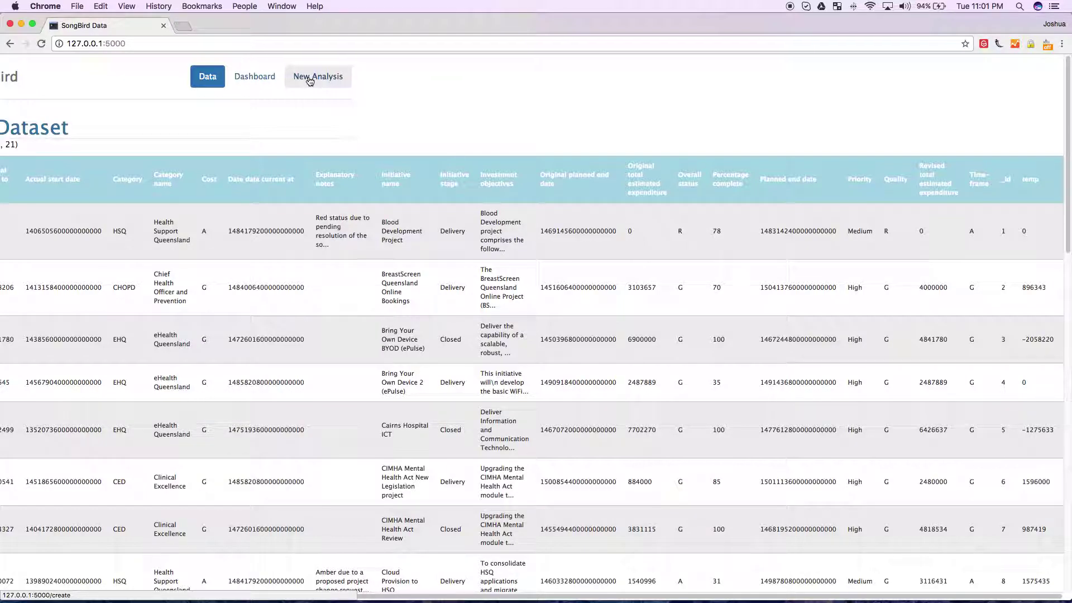
# - Start another new data column in a new analysis, with temp as the first column and division (/) as the operation
pyautogui.click(311, 81)
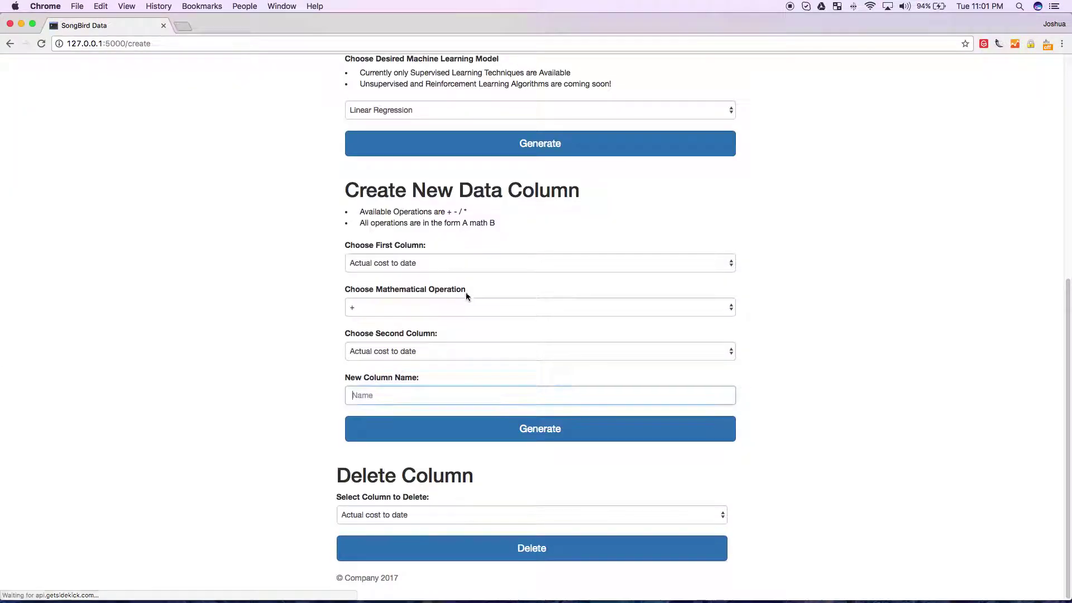
pyautogui.click(394, 263)
pyautogui.press('Escape')
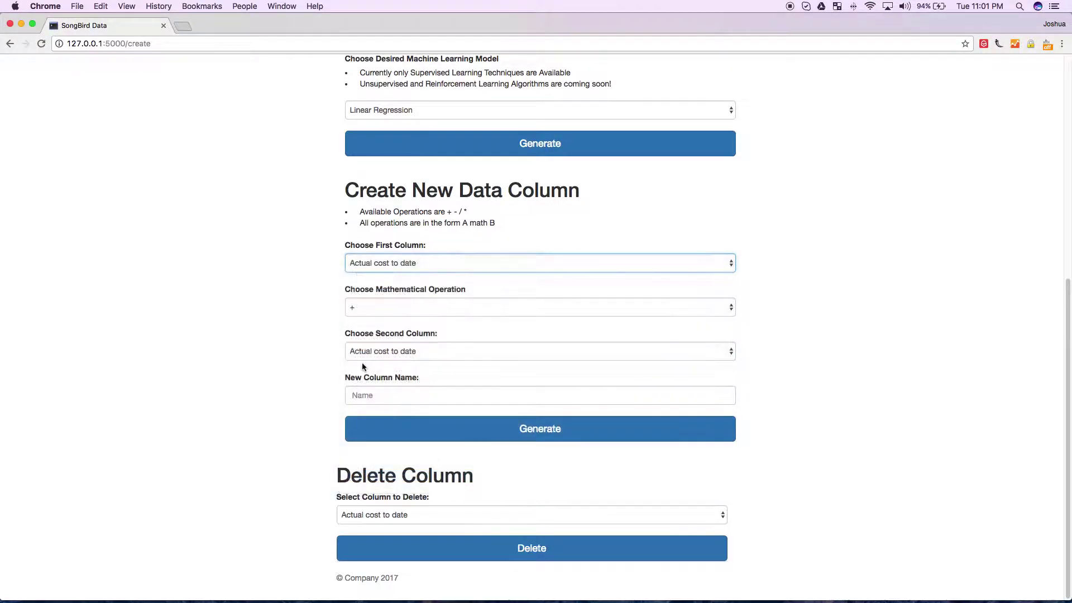
pyautogui.click(379, 309)
pyautogui.click(387, 338)
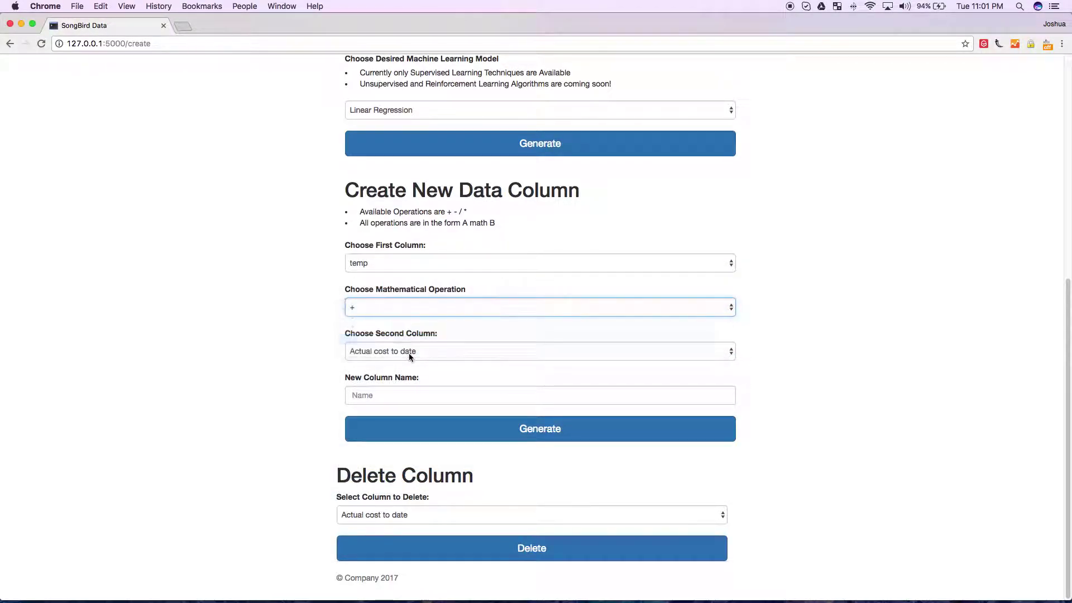
# - Generate the column Relative Budget Change with Original total estimated expenditure as the second column, and return to the dataset
pyautogui.click(409, 353)
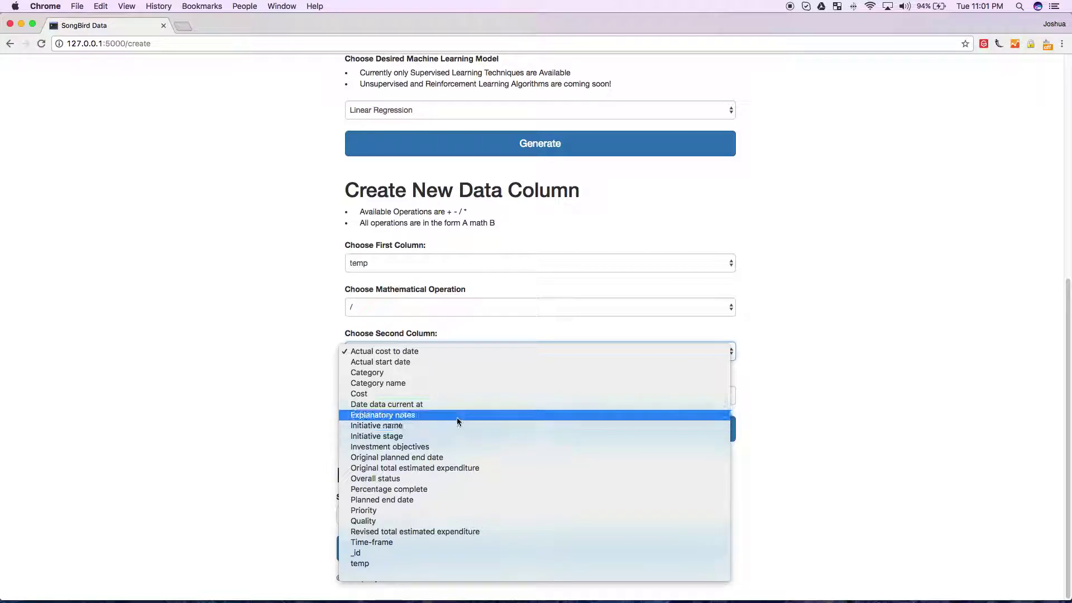
pyautogui.click(437, 470)
pyautogui.click(397, 395)
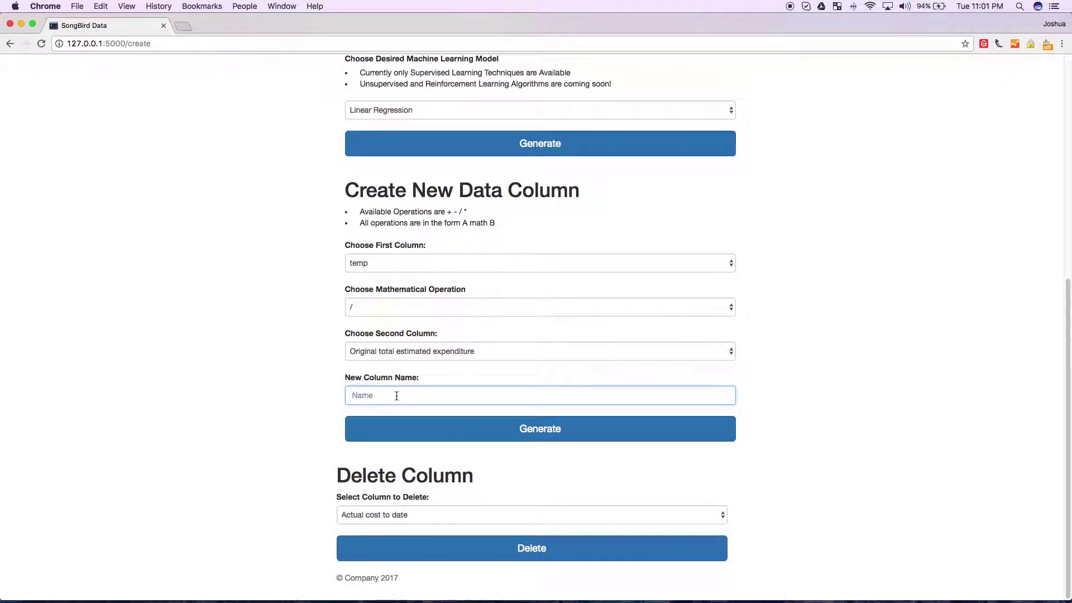
pyautogui.write('Relative Budget Change')
pyautogui.click(516, 439)
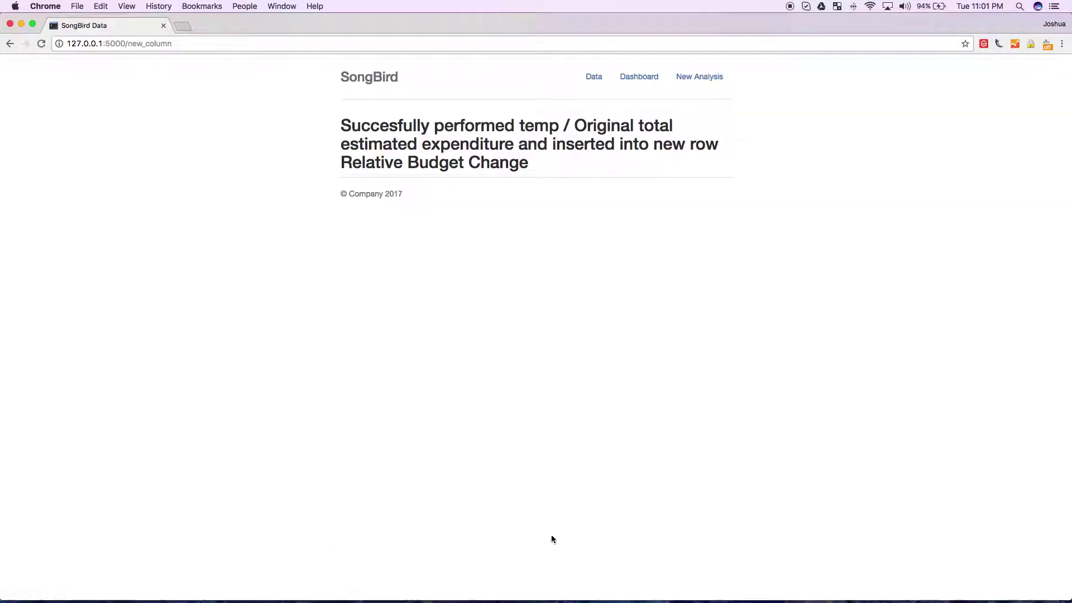
pyautogui.click(593, 77)
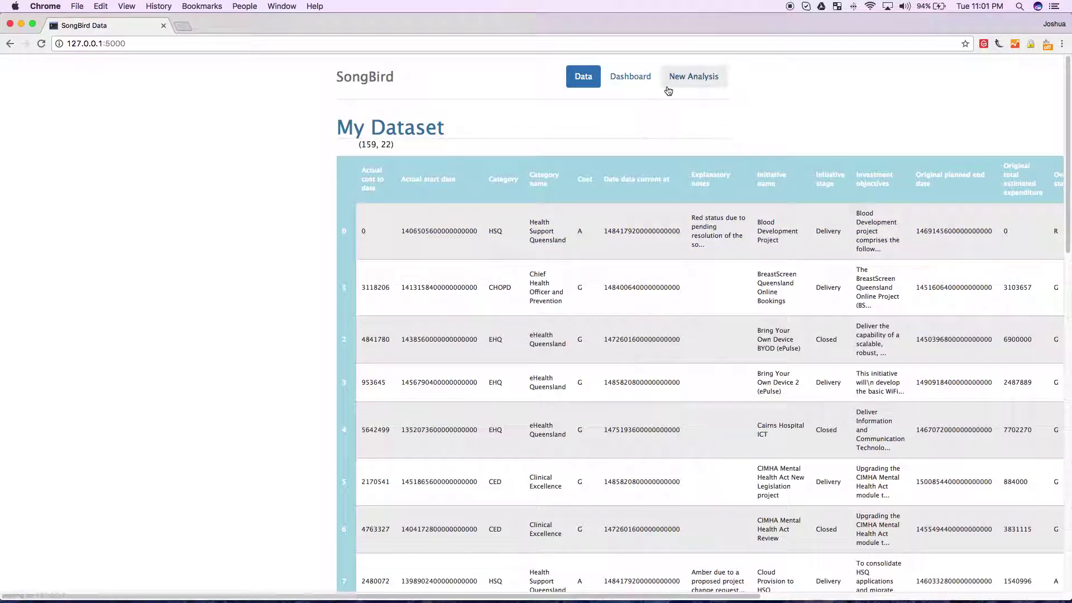
# - Delete the temp column from the dataset in a new analysis
pyautogui.click(695, 77)
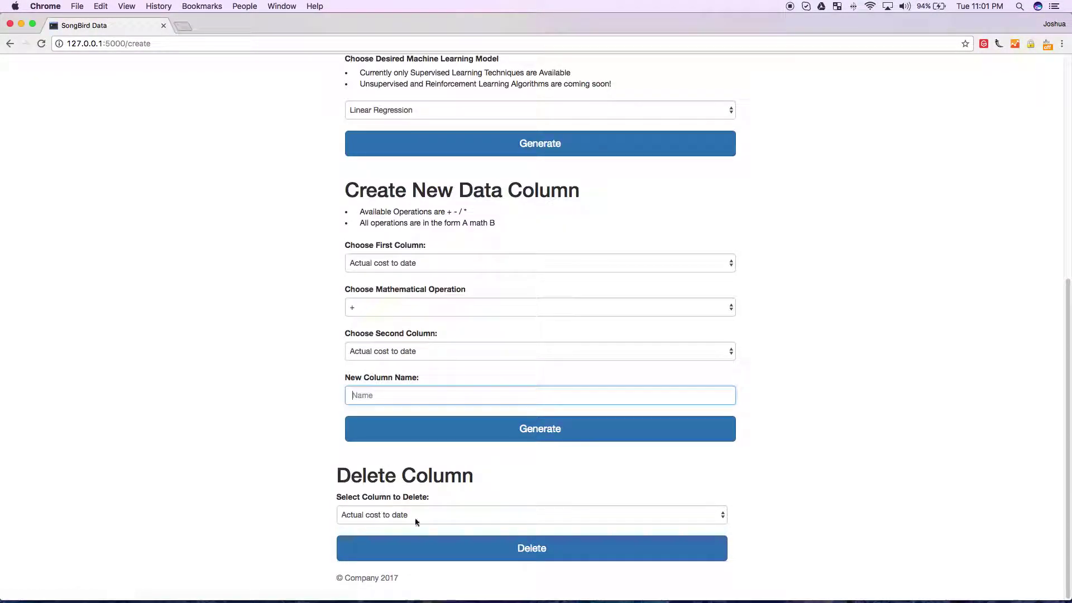
pyautogui.click(418, 515)
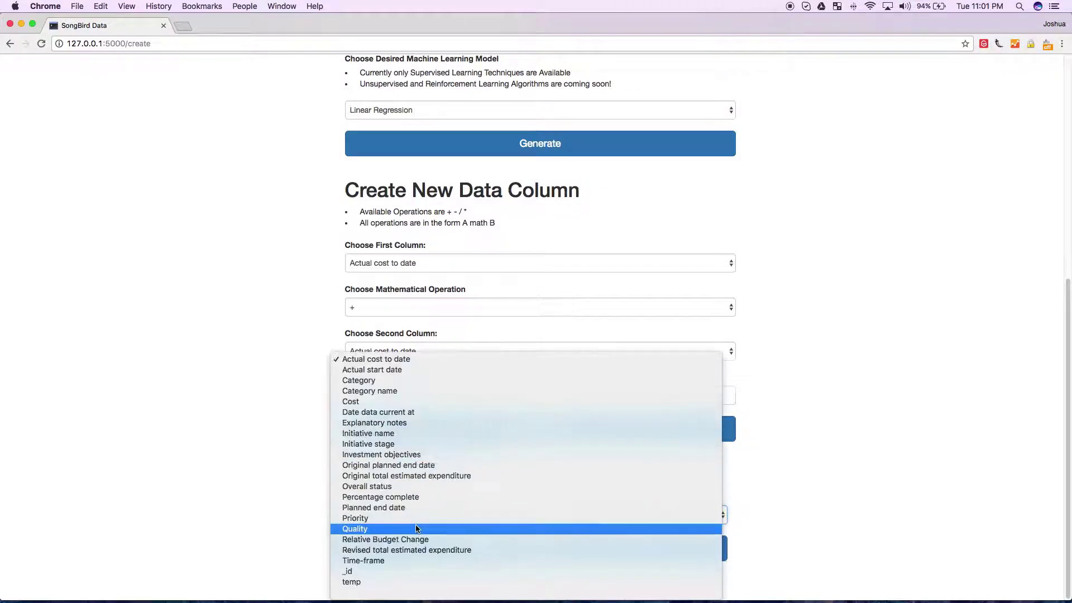
pyautogui.click(408, 582)
pyautogui.click(434, 561)
# - Return to the dataset and review the Relative Budget Change column along with the remaining columns
pyautogui.click(582, 80)
pyautogui.hscroll(10, 1030, 519)
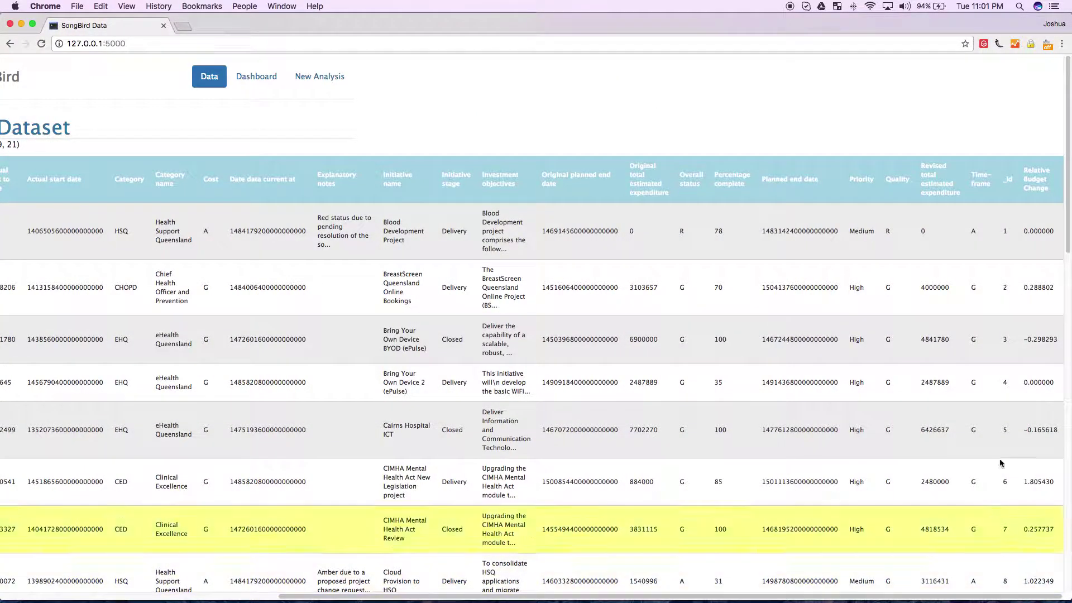
pyautogui.scroll(-10, 1023, 346)
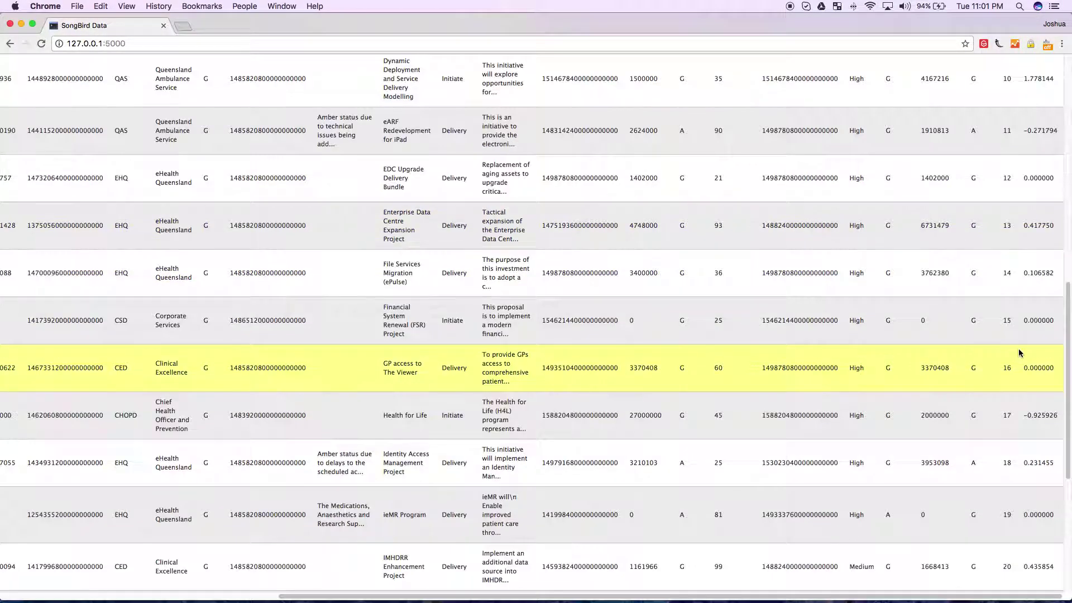
pyautogui.scroll(10, 1020, 354)
pyautogui.scroll(2, 1019, 352)
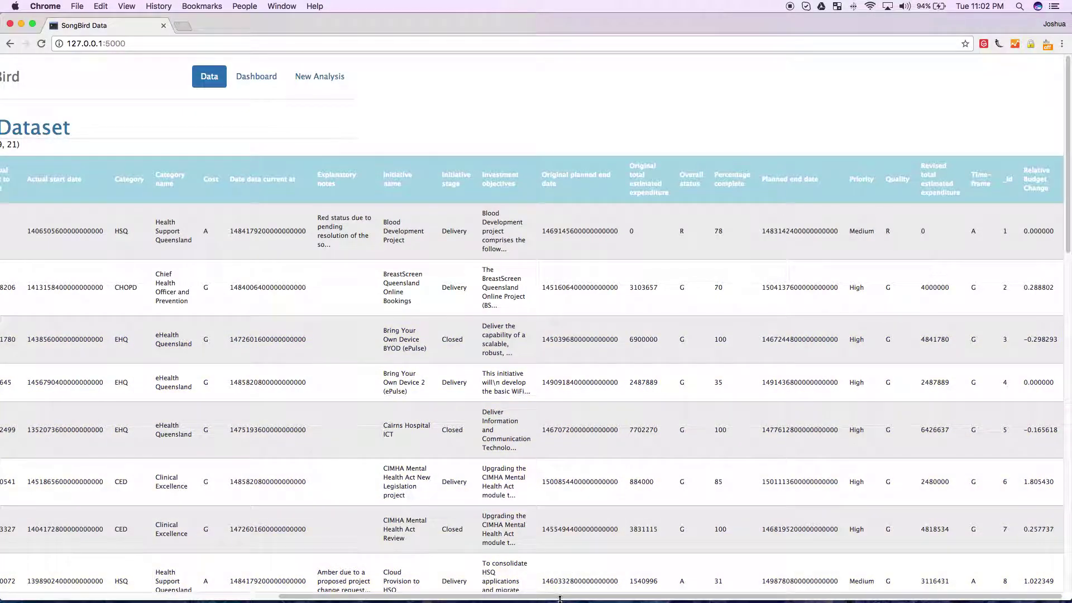
pyautogui.moveTo(562, 598); pyautogui.dragTo(451, 540)
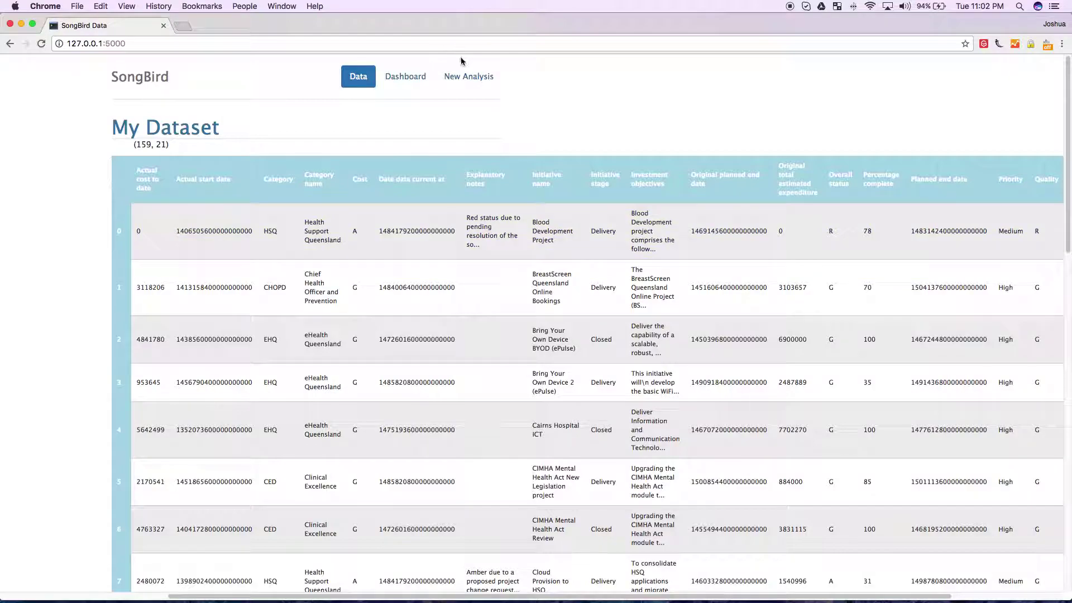
# - In a new analysis, generate a scatter plot with Percentage complete as X axis and Relative Budget Change as Y axis
pyautogui.click(462, 80)
pyautogui.scroll(5, 507, 470)
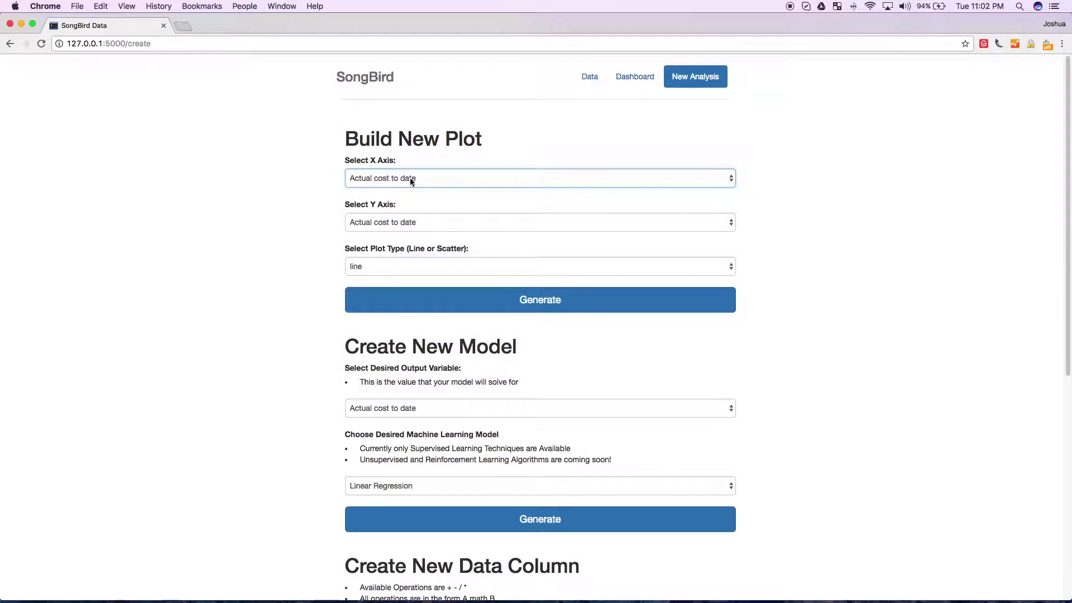
pyautogui.click(410, 177)
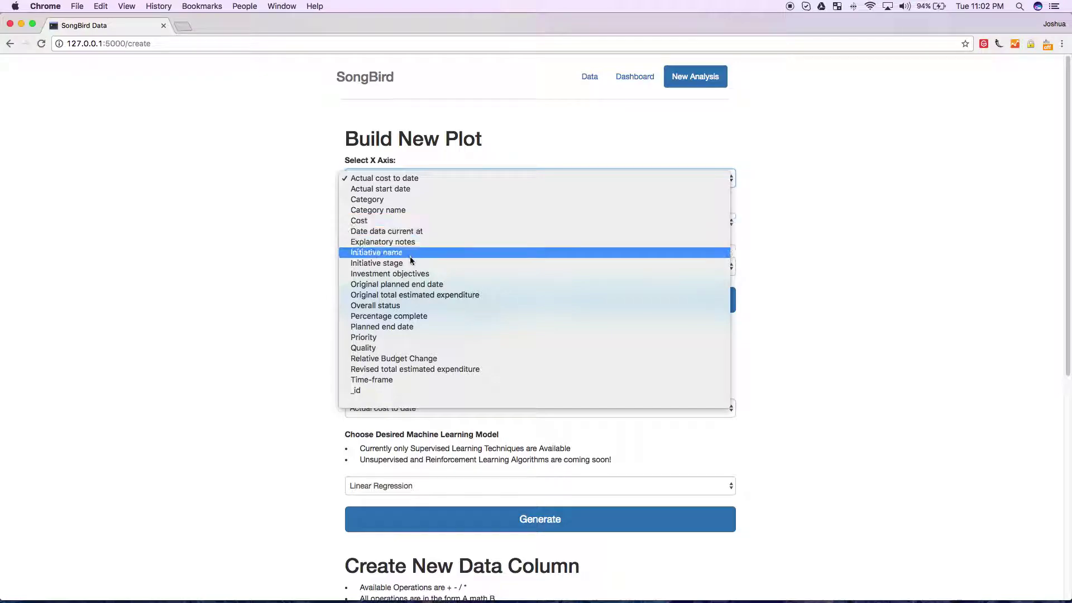
pyautogui.click(487, 316)
pyautogui.click(489, 222)
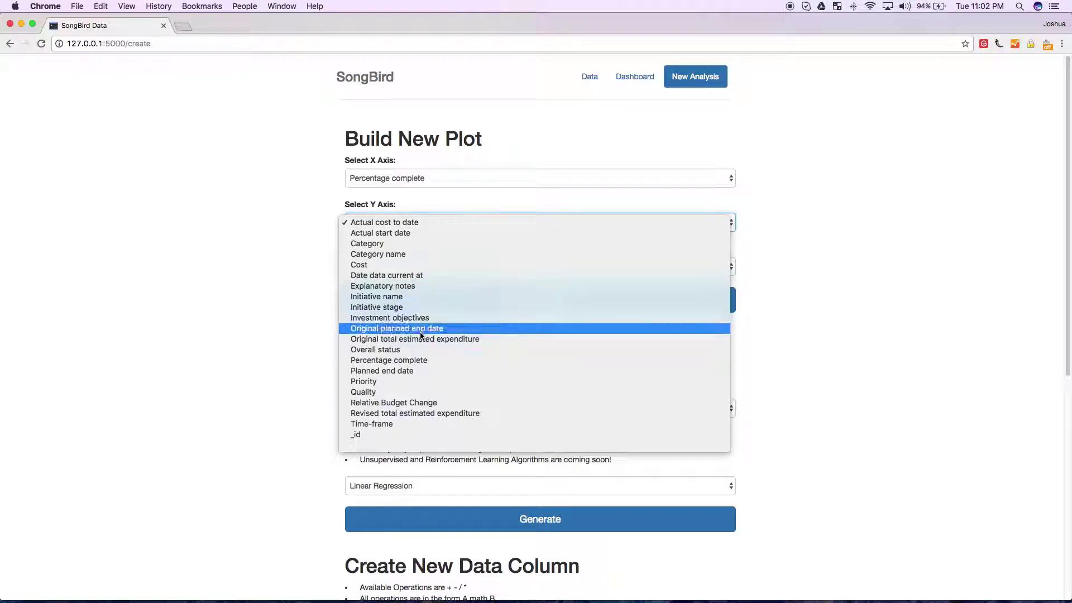
pyautogui.click(413, 404)
pyautogui.click(398, 268)
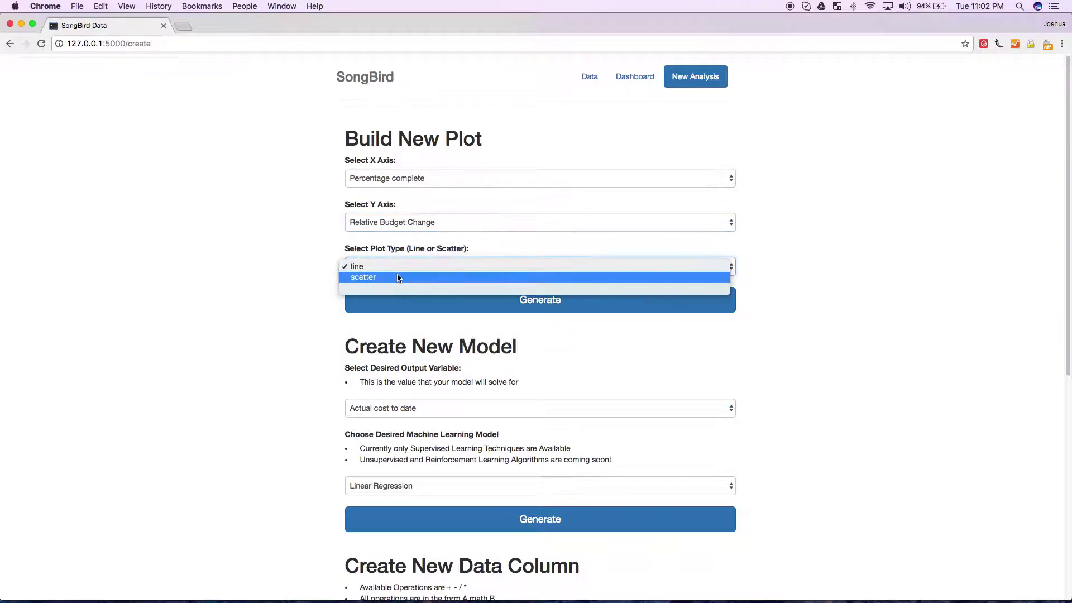
pyautogui.click(393, 281)
pyautogui.click(515, 300)
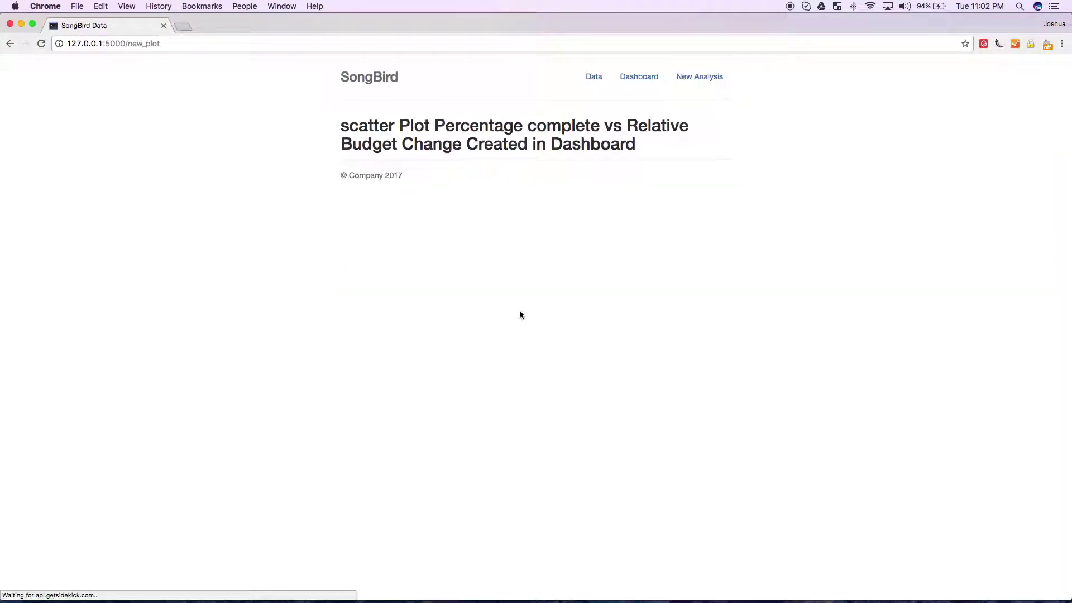
# - Examine the plot of Relative Budget Change against Percentage complete on the dashboard
pyautogui.click(634, 80)
pyautogui.scroll(-1, 586, 251)
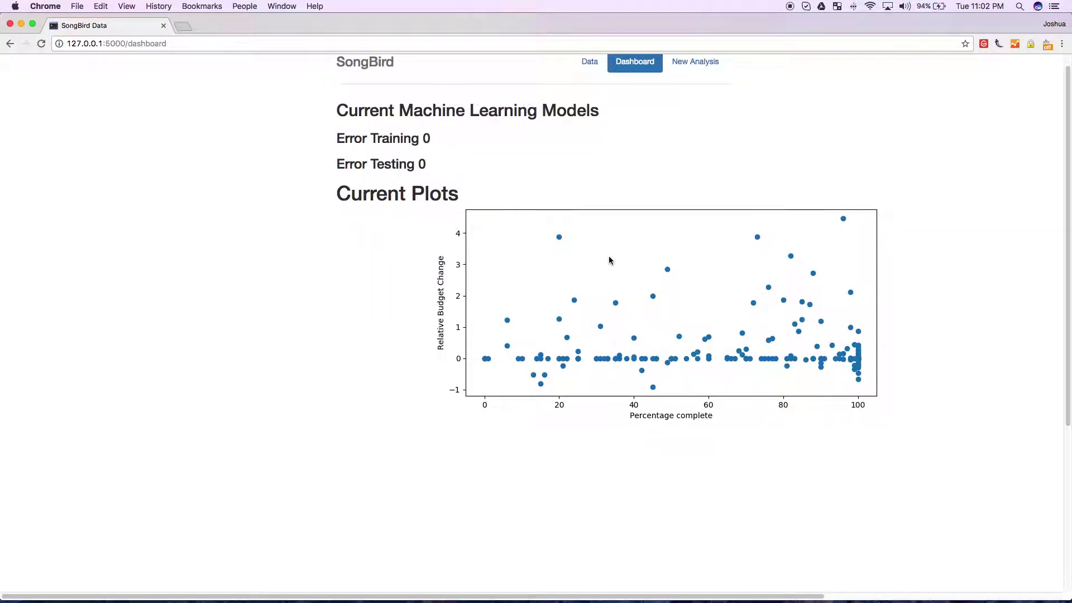
pyautogui.scroll(-2, 625, 279)
pyautogui.scroll(-1, 628, 283)
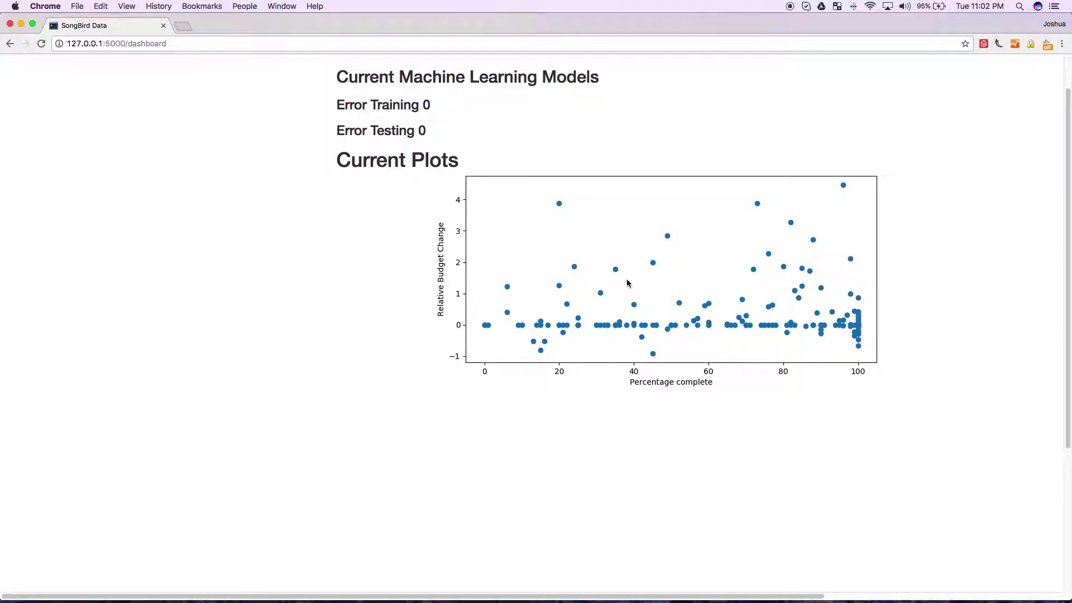
pyautogui.scroll(2, 628, 283)
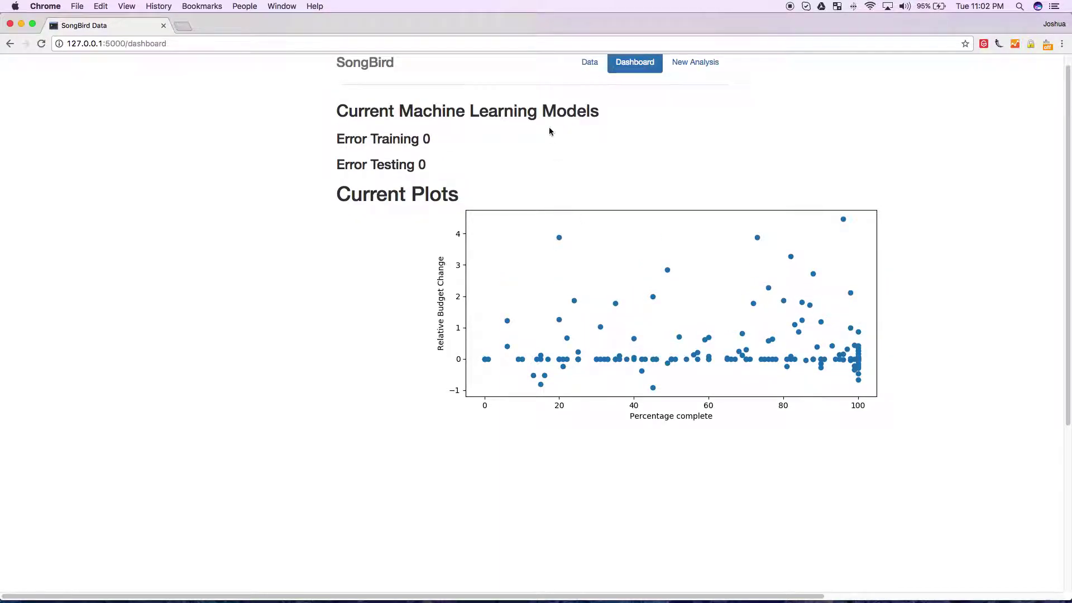
# - Return to the dataset and look across its columns for ones unsuited to modelling
pyautogui.click(587, 66)
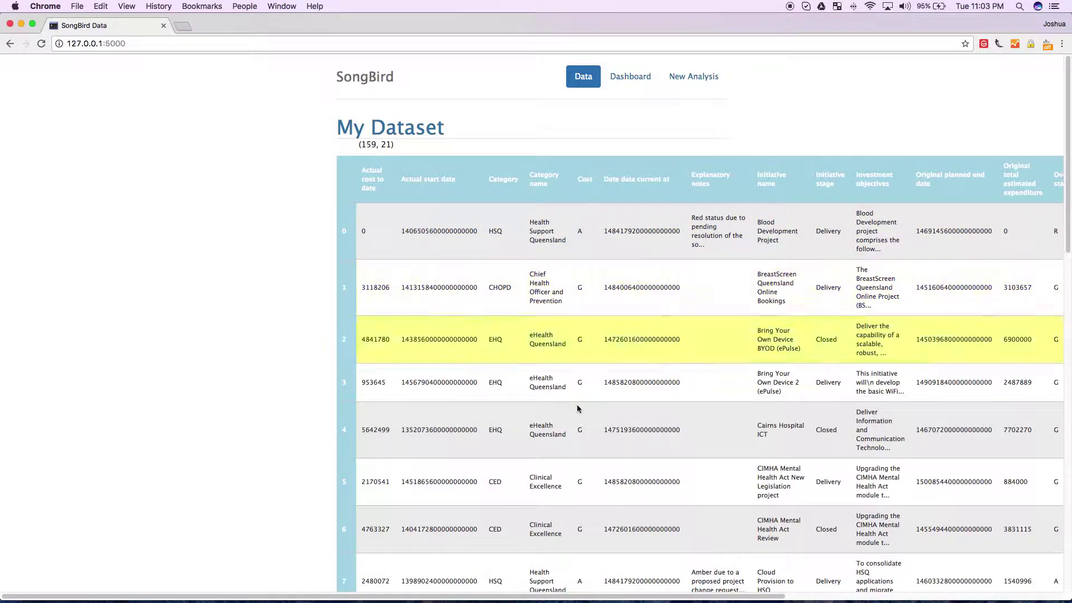
pyautogui.moveTo(558, 597); pyautogui.dragTo(836, 503)
pyautogui.hscroll(-3, 836, 503)
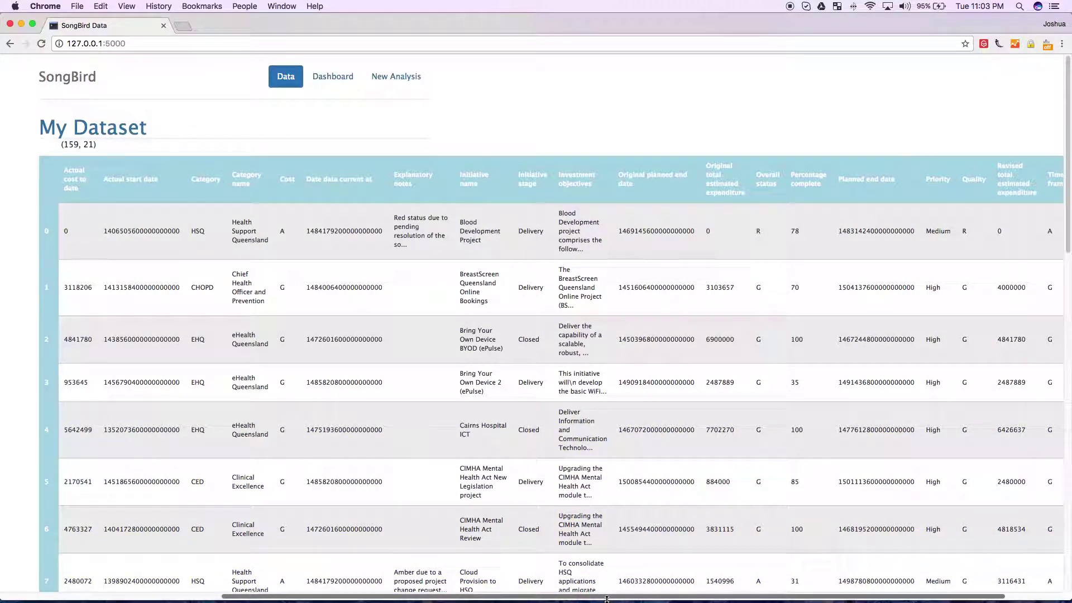
pyautogui.moveTo(609, 601); pyautogui.dragTo(616, 593)
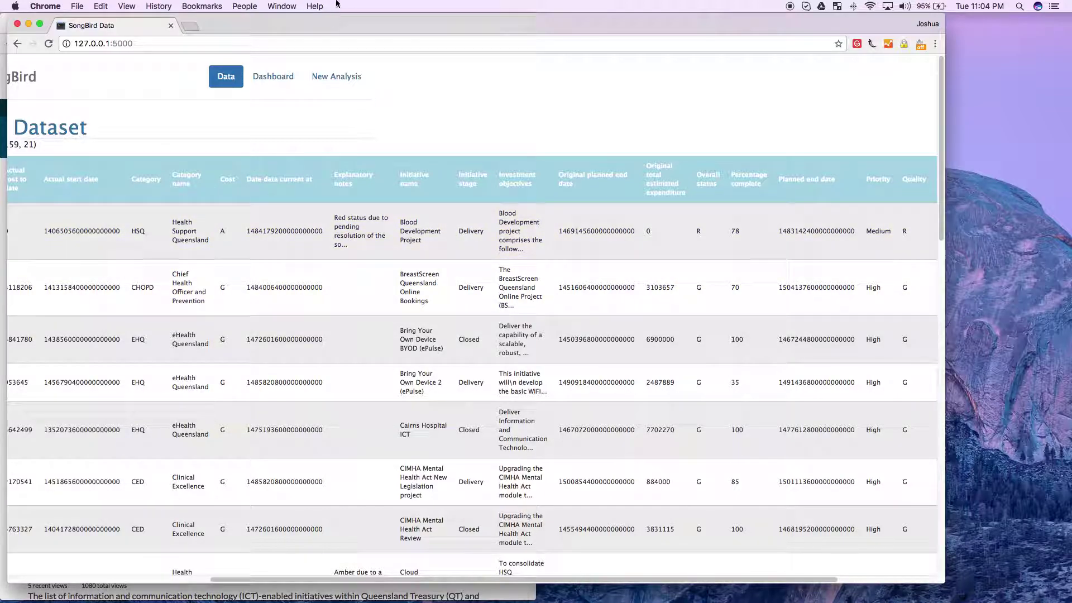
pyautogui.moveTo(345, 20); pyautogui.dragTo(366, 54)
pyautogui.doubleClick(366, 54)
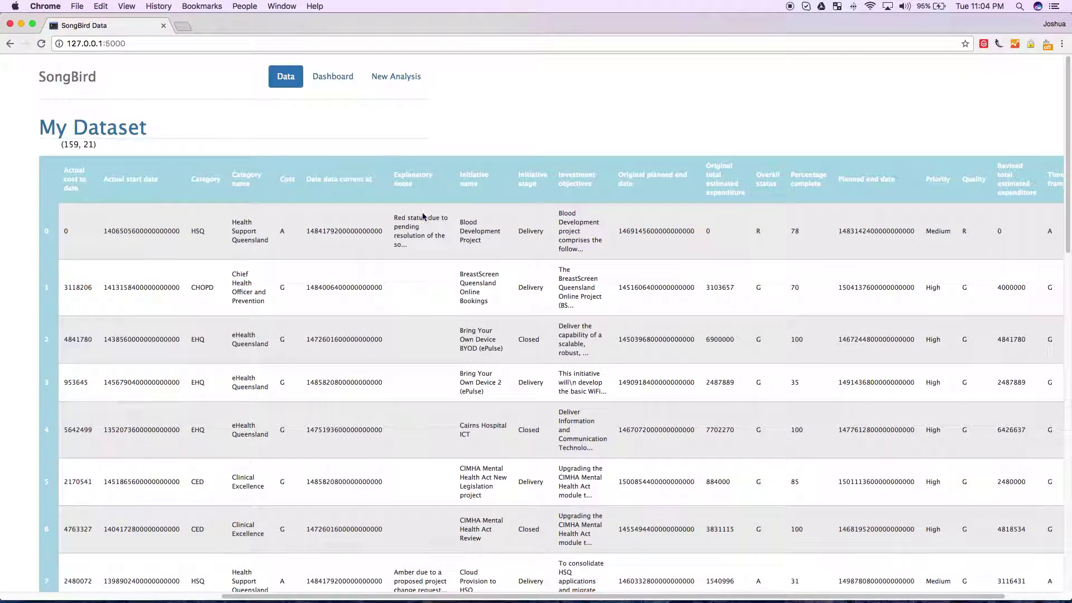
# - Delete the Category name column from the dataset in a new analysis
pyautogui.click(385, 77)
pyautogui.scroll(-10, 394, 447)
pyautogui.click(436, 517)
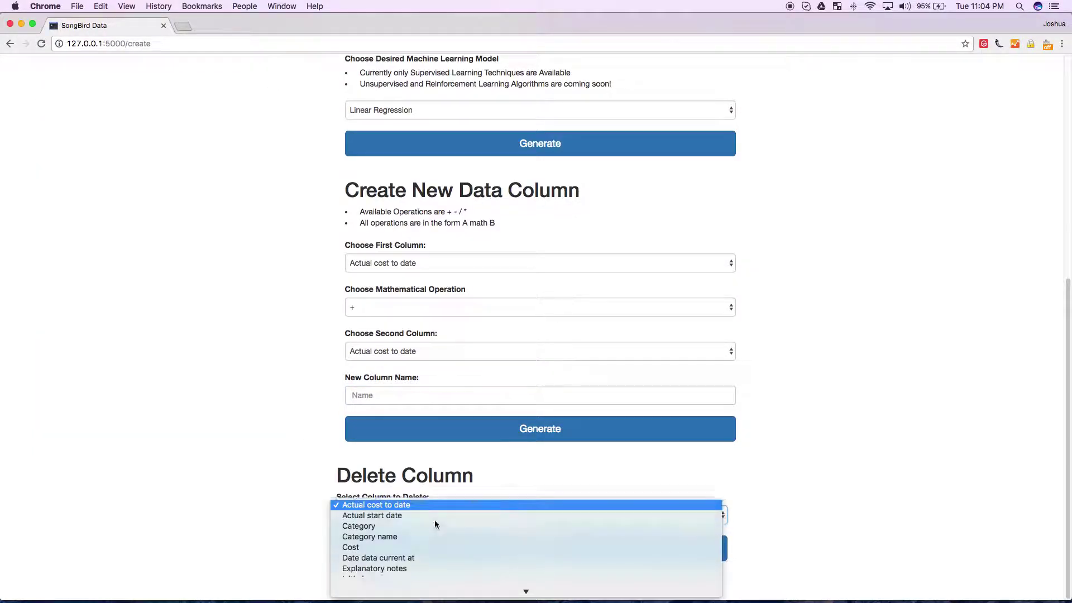
pyautogui.click(385, 465)
pyautogui.click(453, 547)
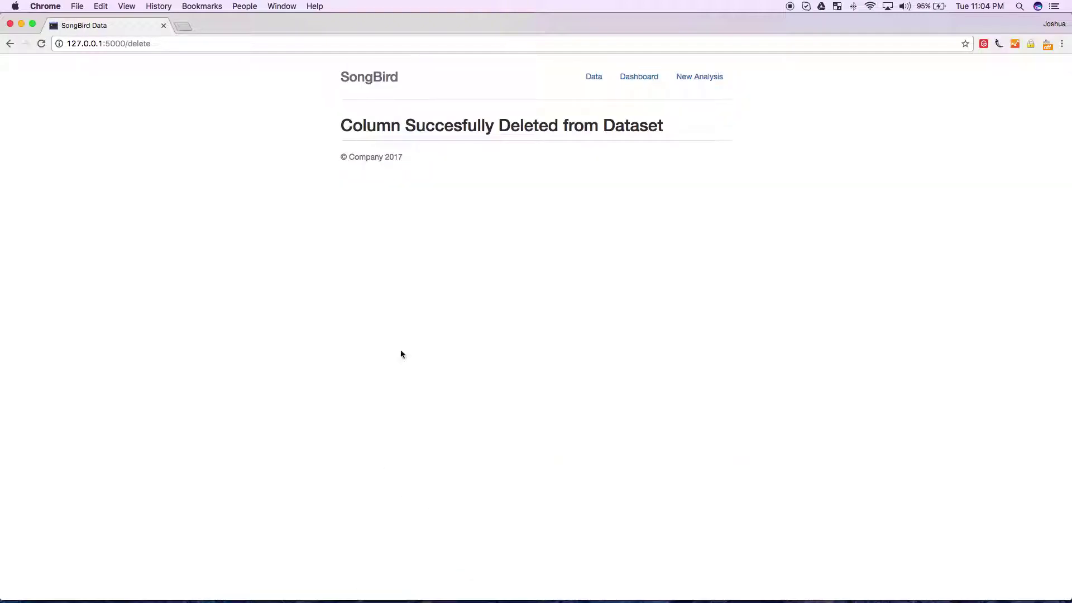
# - Delete the Explanatory notes column from the dataset in another new analysis
pyautogui.click(705, 78)
pyautogui.click(393, 515)
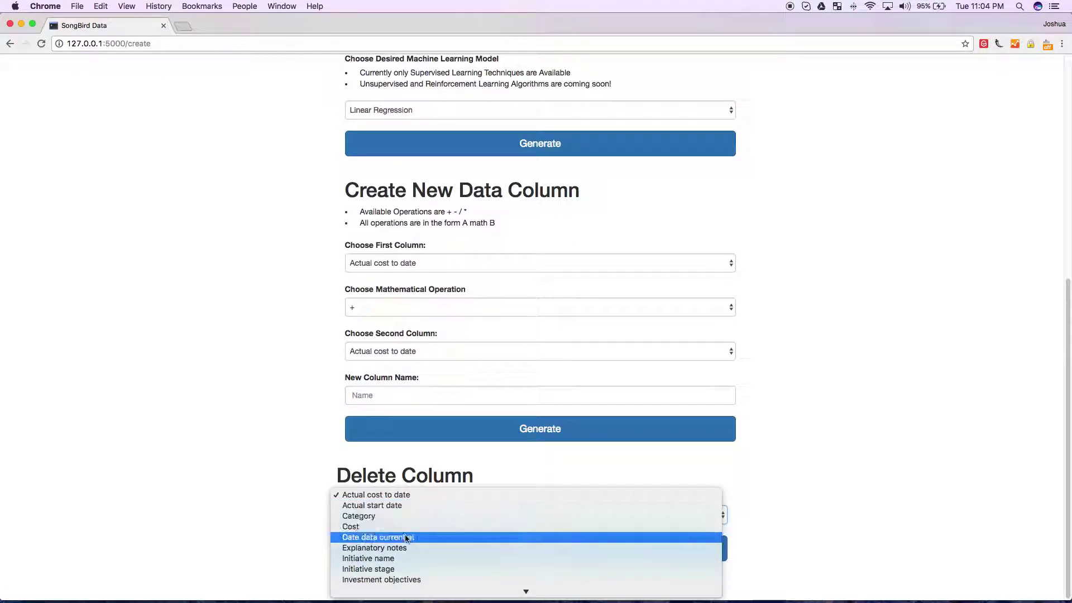
pyautogui.click(418, 544)
pyautogui.click(463, 549)
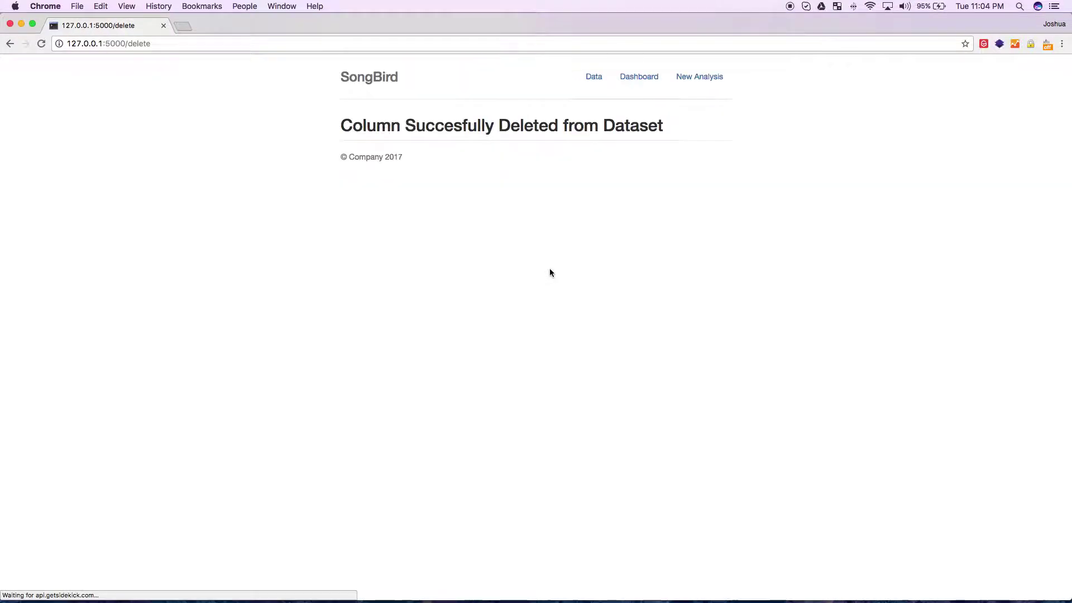
# - Delete the Investment objectives column in another new analysis, and review the remaining columns in the dataset
pyautogui.click(705, 77)
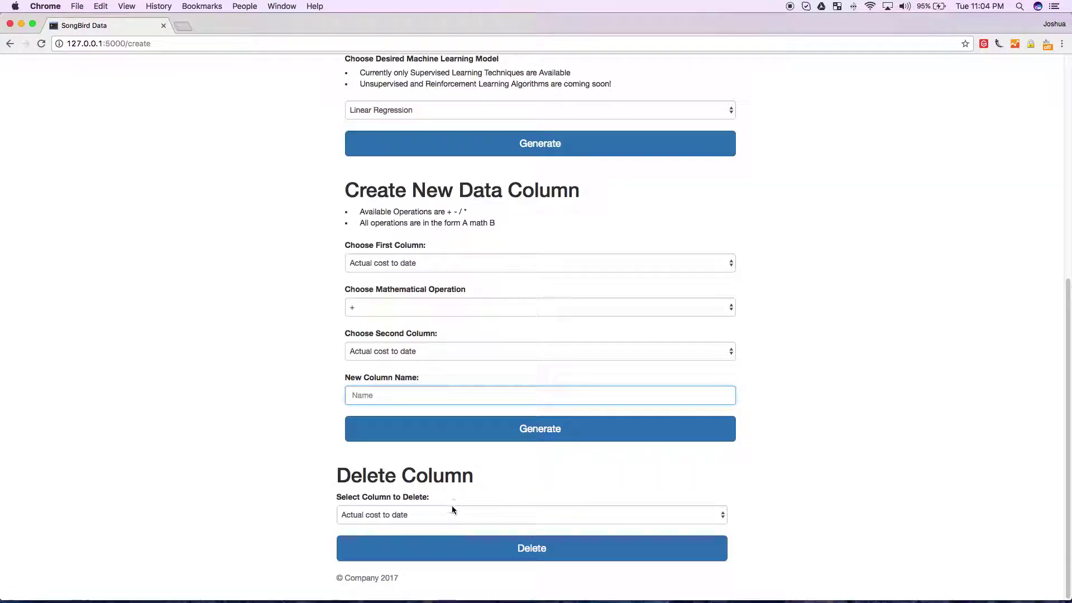
pyautogui.click(450, 508)
pyautogui.scroll(-3, 455, 548)
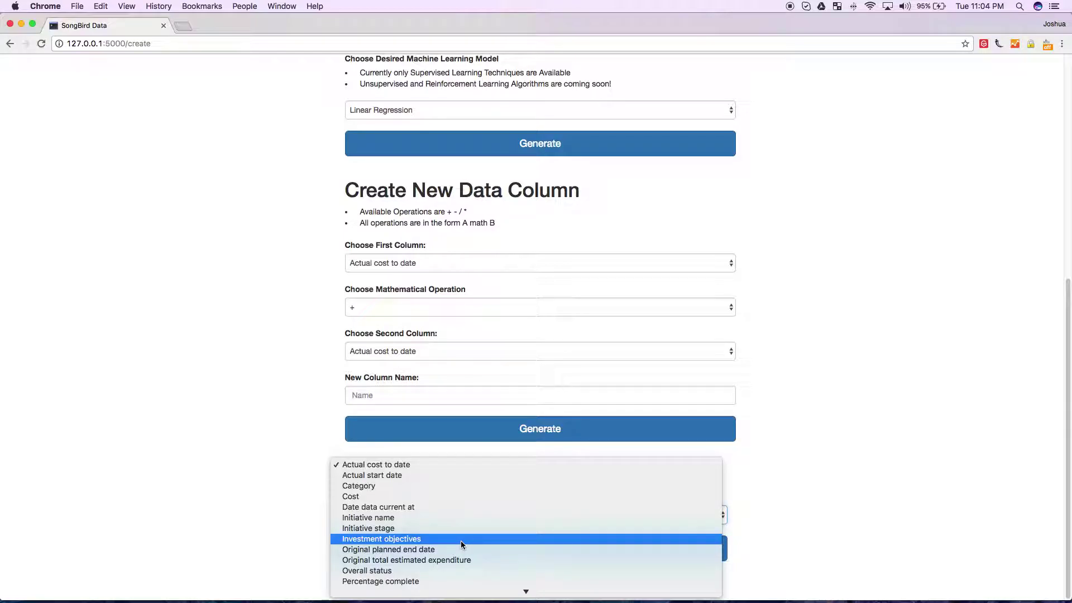
pyautogui.click(460, 541)
pyautogui.click(481, 558)
pyautogui.click(584, 76)
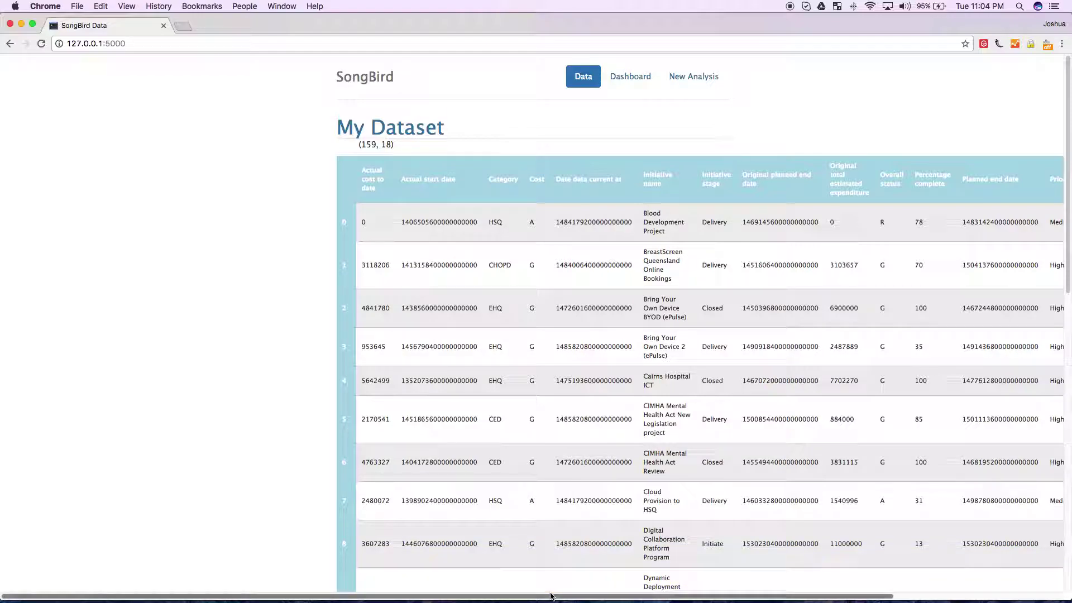
pyautogui.moveTo(550, 594); pyautogui.dragTo(893, 541)
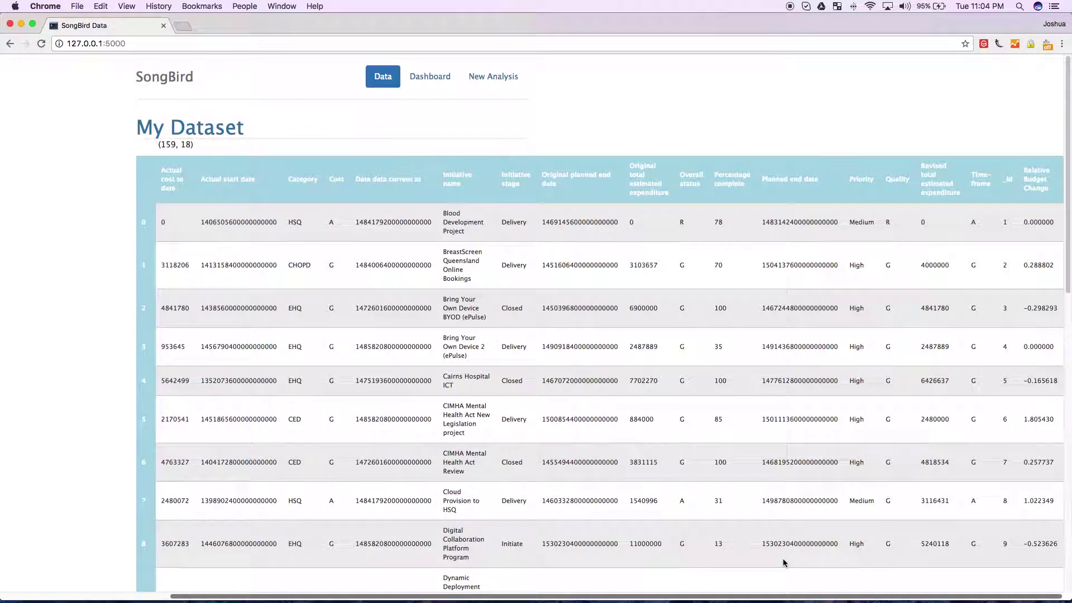
# - In a new analysis, choose Relative Budget Change as the output variable of the new model
pyautogui.click(492, 77)
pyautogui.scroll(7, 494, 271)
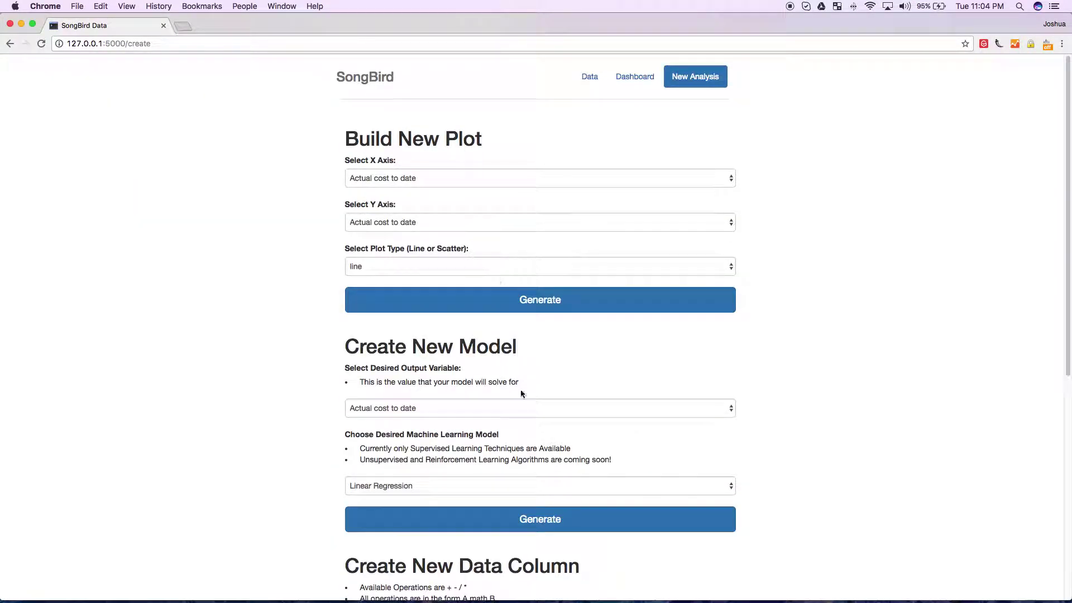
pyautogui.scroll(-1, 525, 419)
pyautogui.click(427, 362)
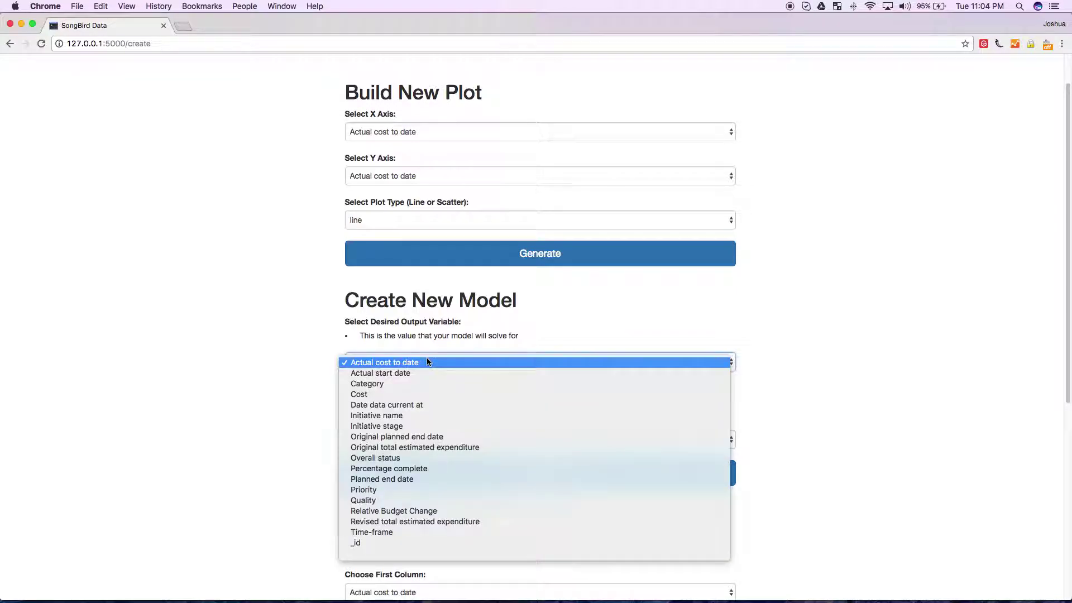
pyautogui.click(427, 362)
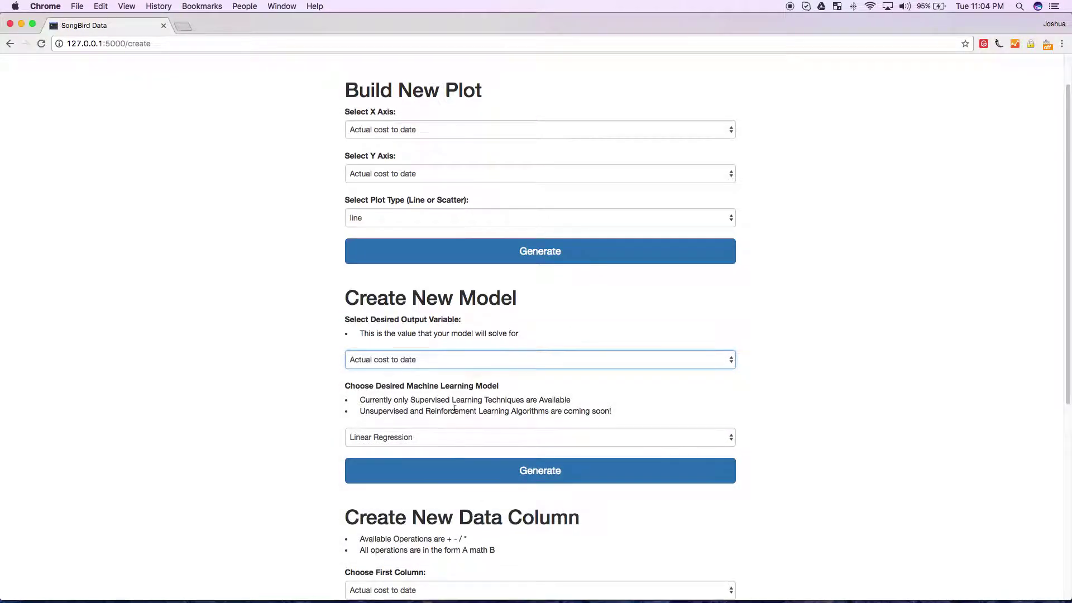
pyautogui.scroll(-1, 483, 405)
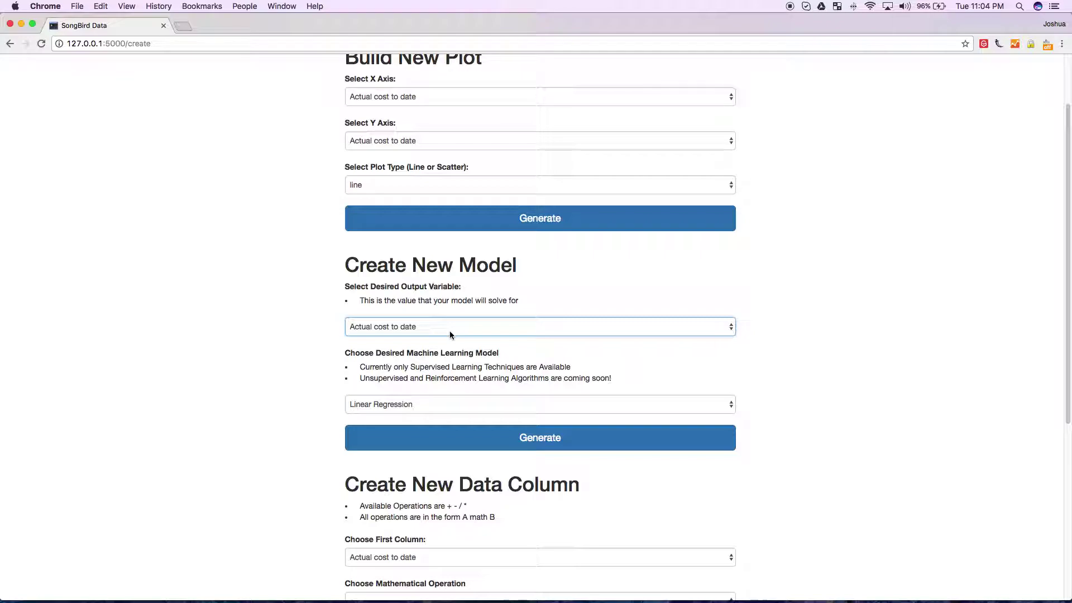
pyautogui.click(434, 329)
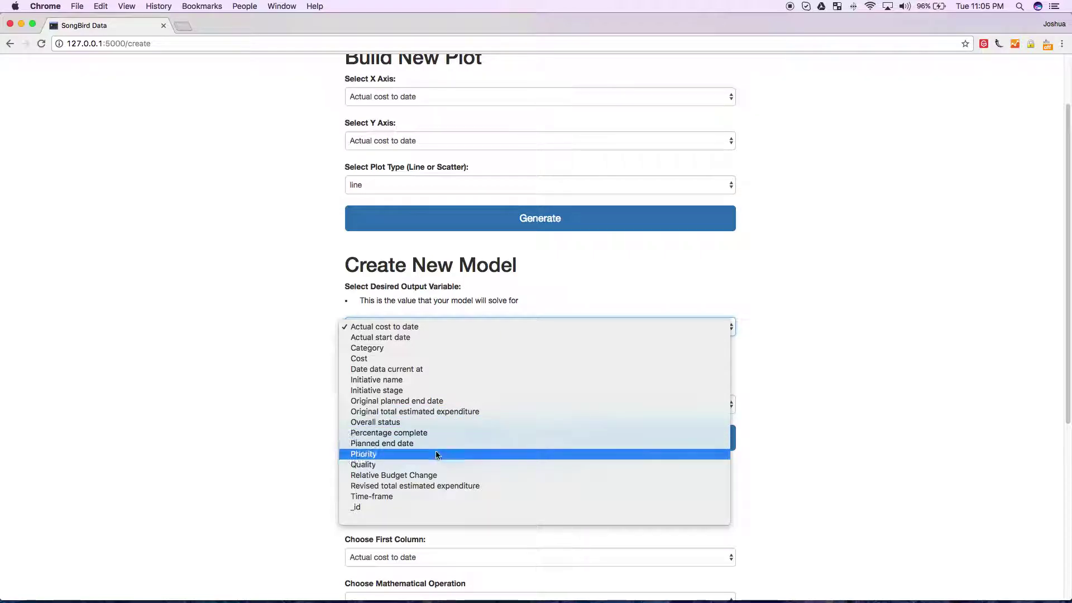
pyautogui.click(444, 475)
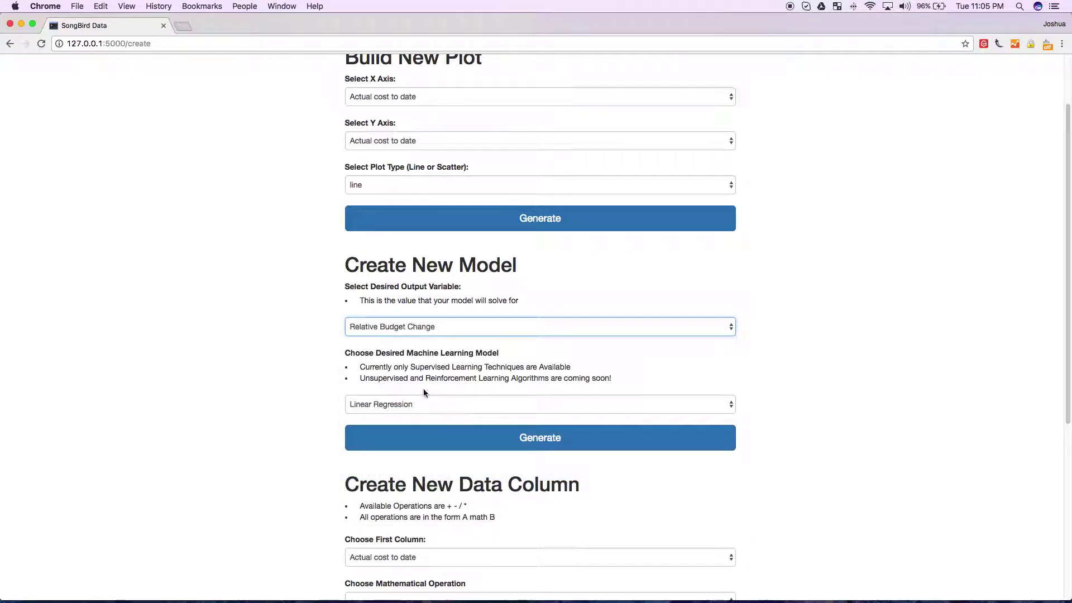
# - Review the available machine learning models and generate the model as Linear Regression
pyautogui.click(413, 405)
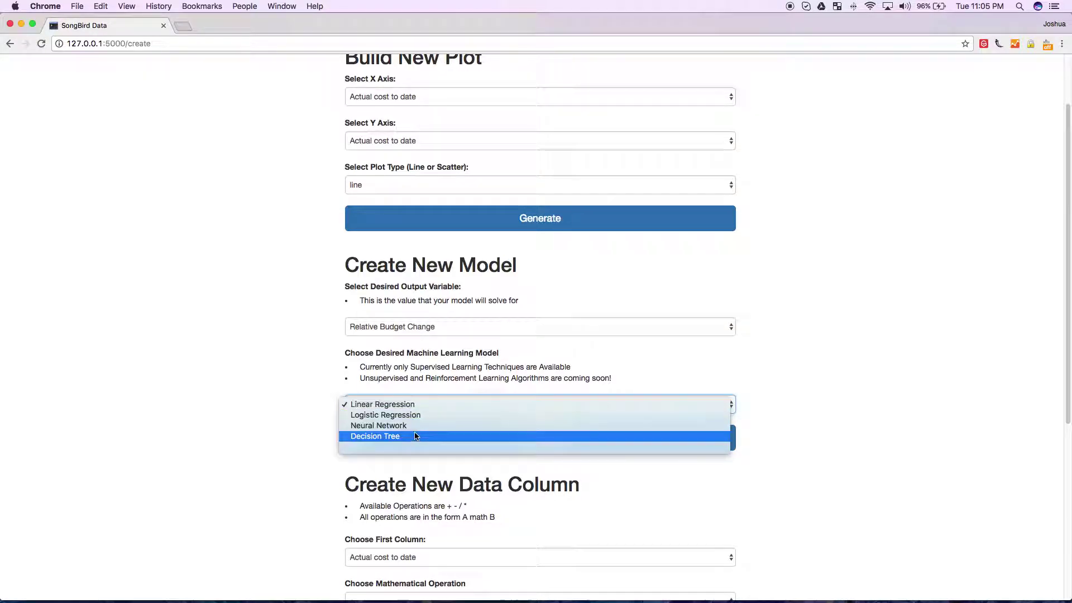
pyautogui.click(413, 405)
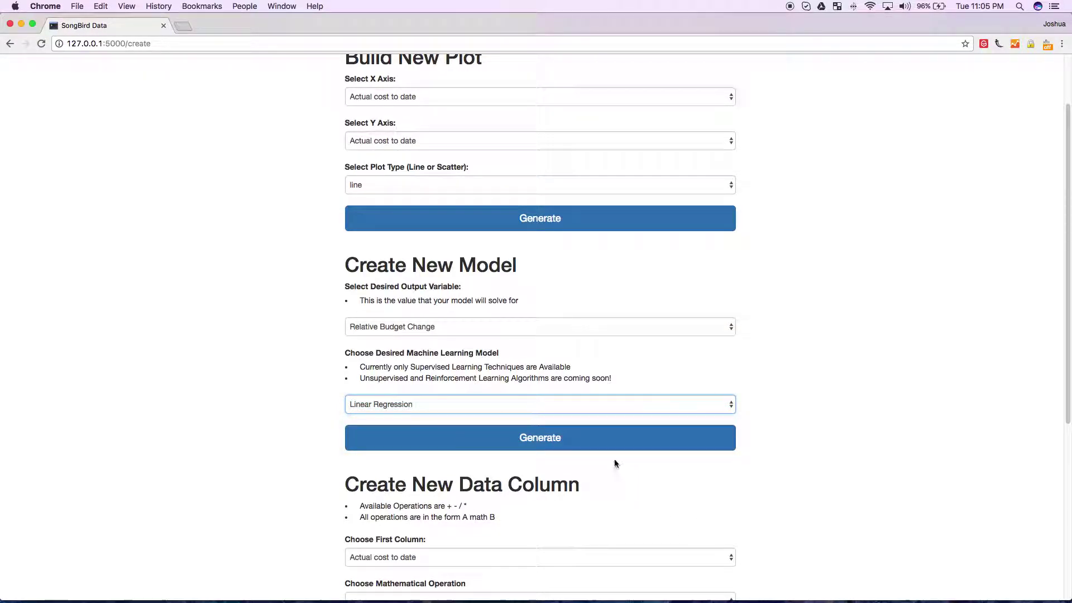
pyautogui.click(558, 440)
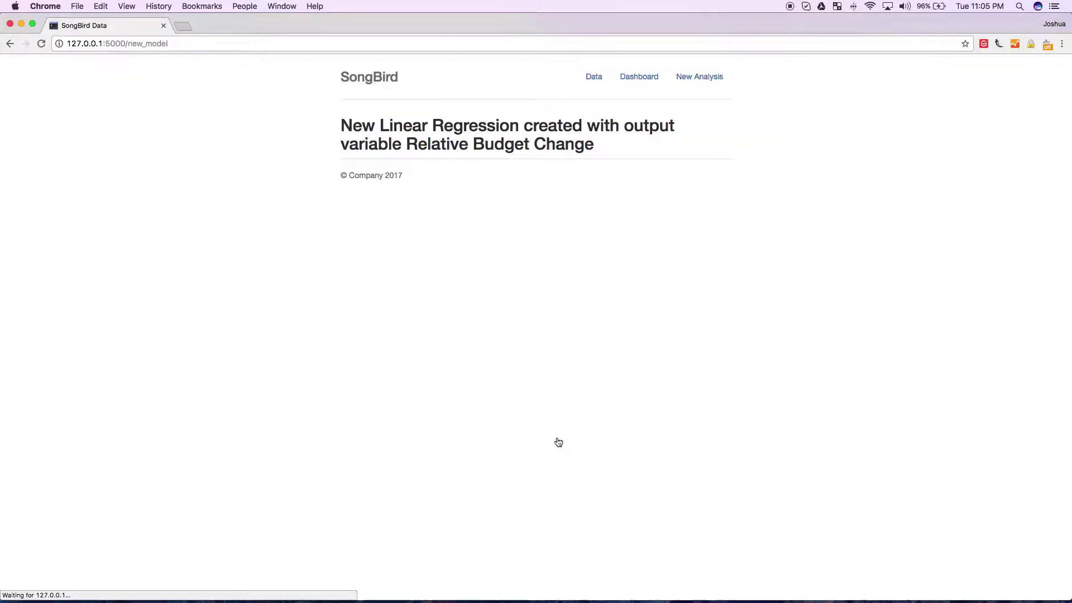
# - Examine the linear regression model's errors and the plots on the dashboard, and review the dataset's columns through Relative Budget Change
pyautogui.click(618, 85)
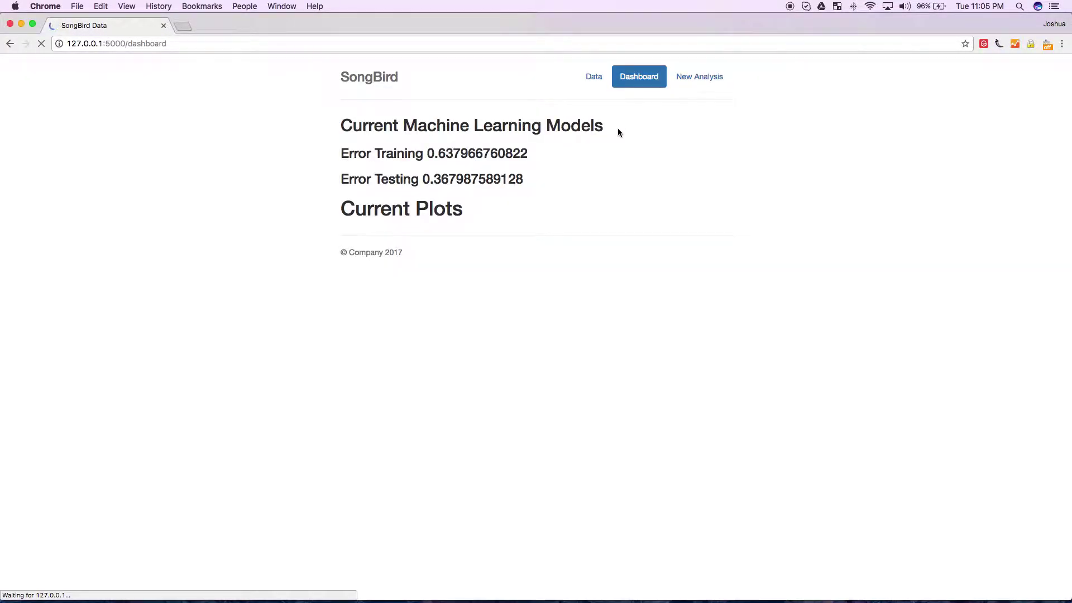
pyautogui.moveTo(547, 601); pyautogui.dragTo(809, 579)
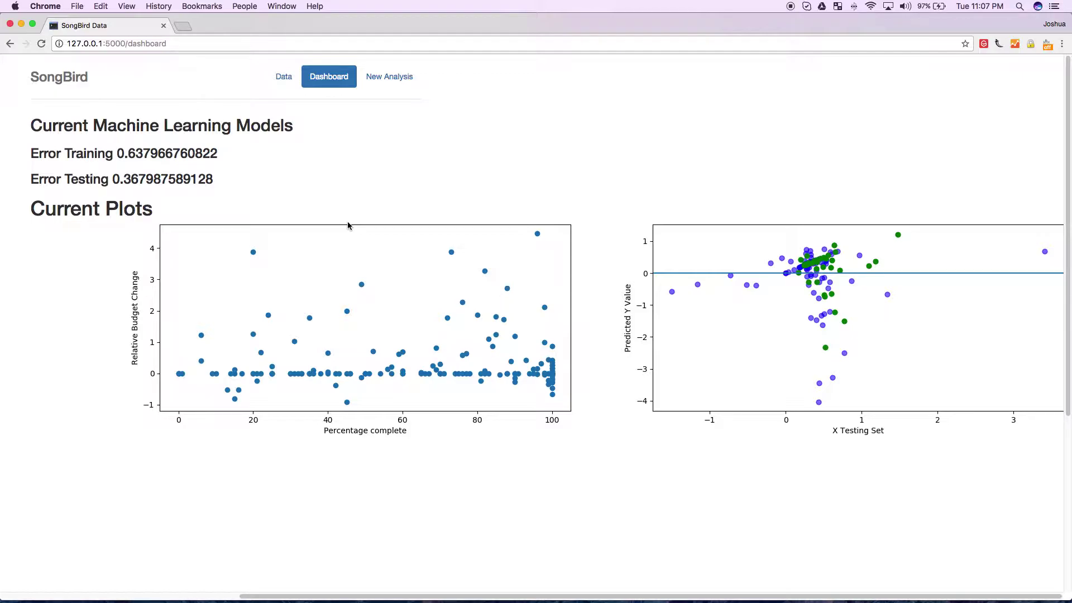
pyautogui.click(284, 77)
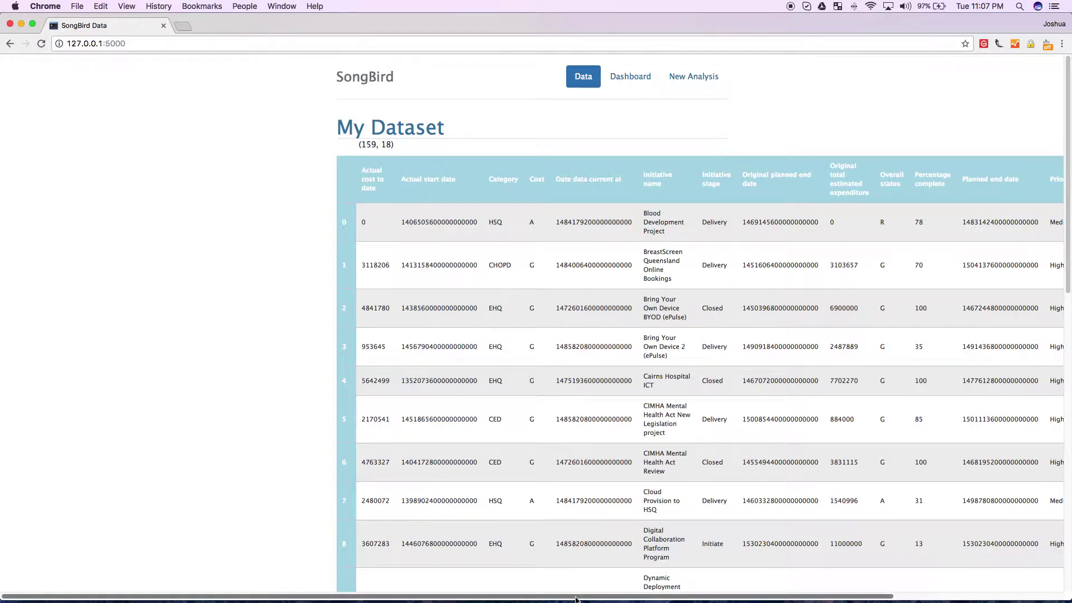
pyautogui.hscroll(3, 644, 585)
pyautogui.hscroll(3, 644, 585)
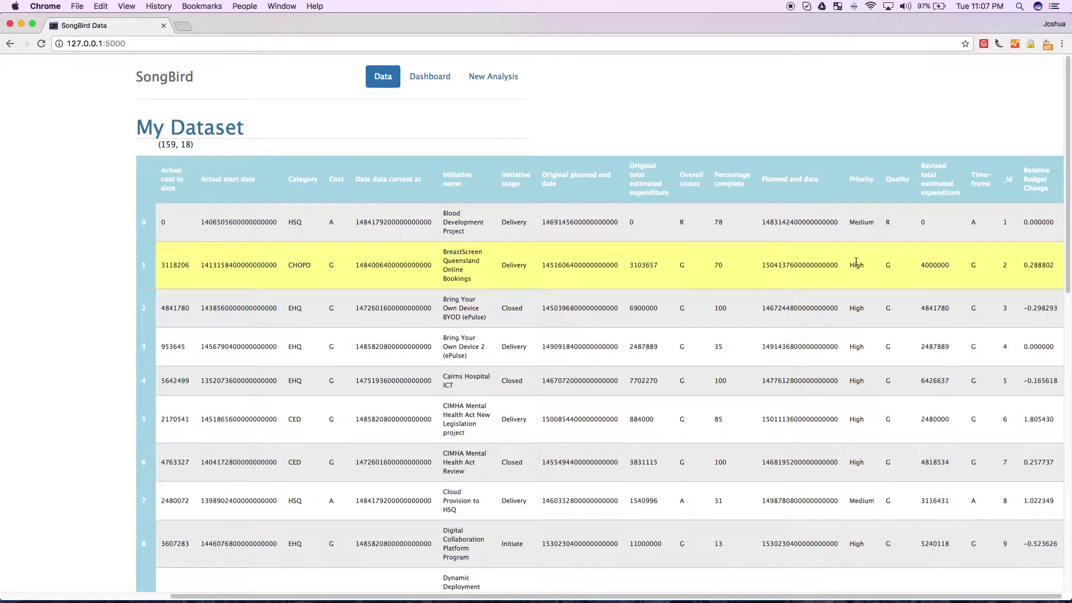
# - Review the new analysis options for building plots, creating models, creating data columns and deleting columns
pyautogui.click(492, 77)
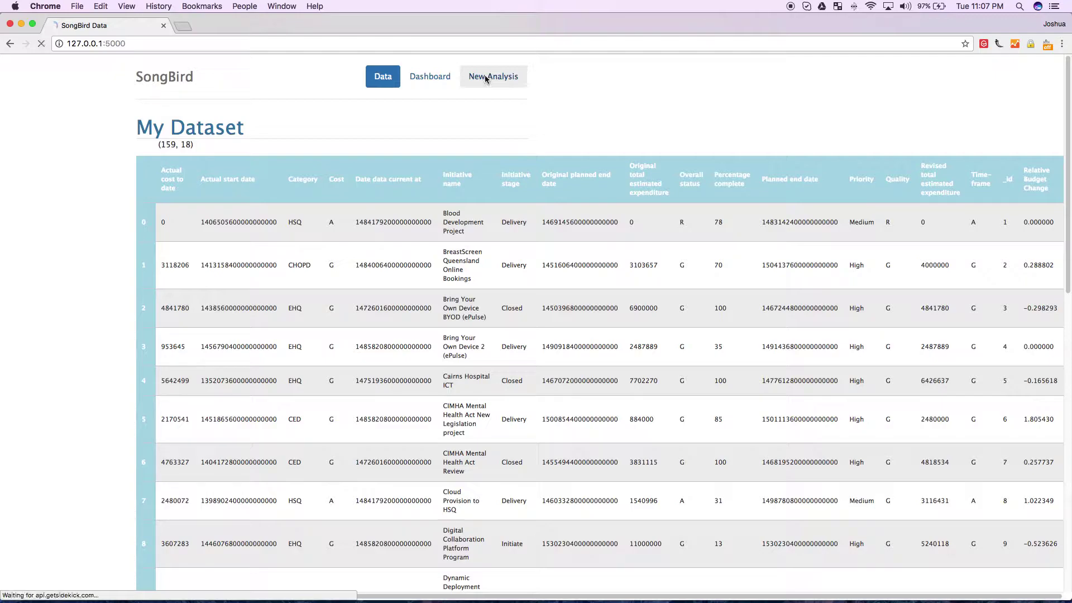
pyautogui.scroll(7, 606, 310)
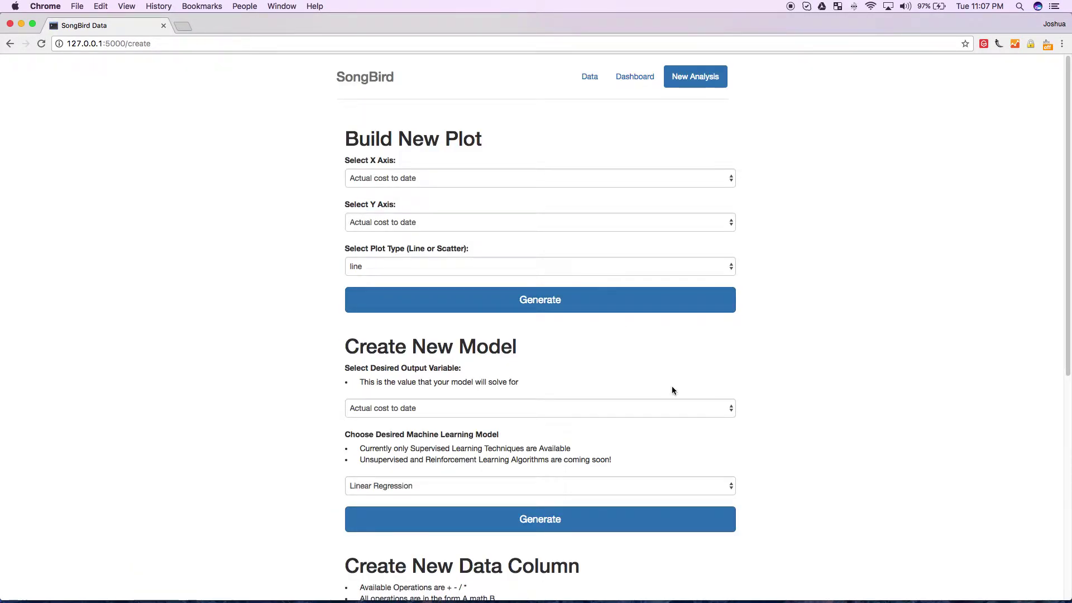
pyautogui.scroll(-5, 659, 384)
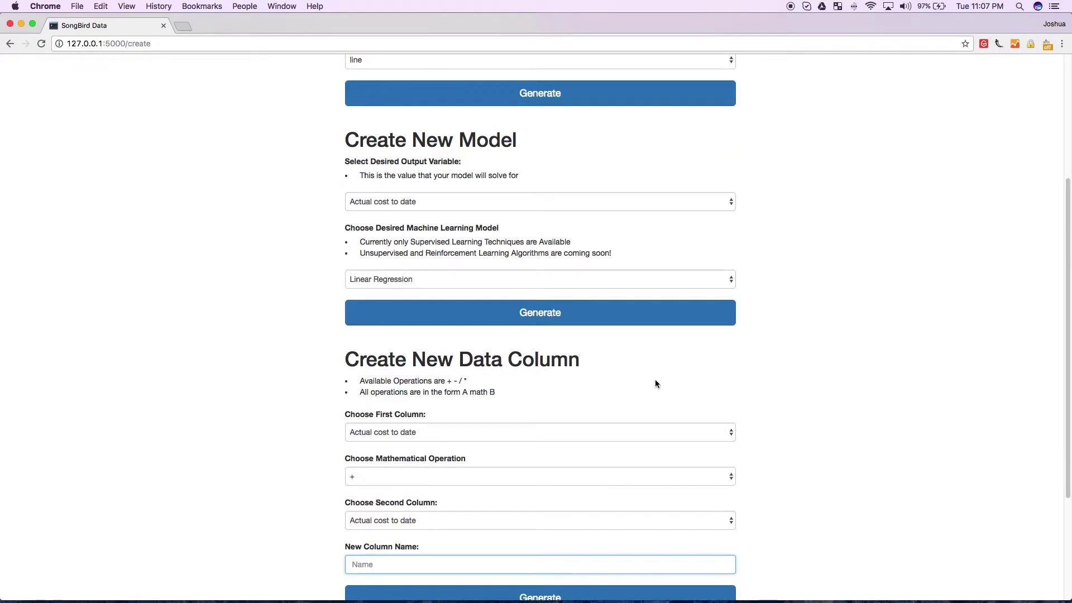
pyautogui.scroll(-3, 655, 380)
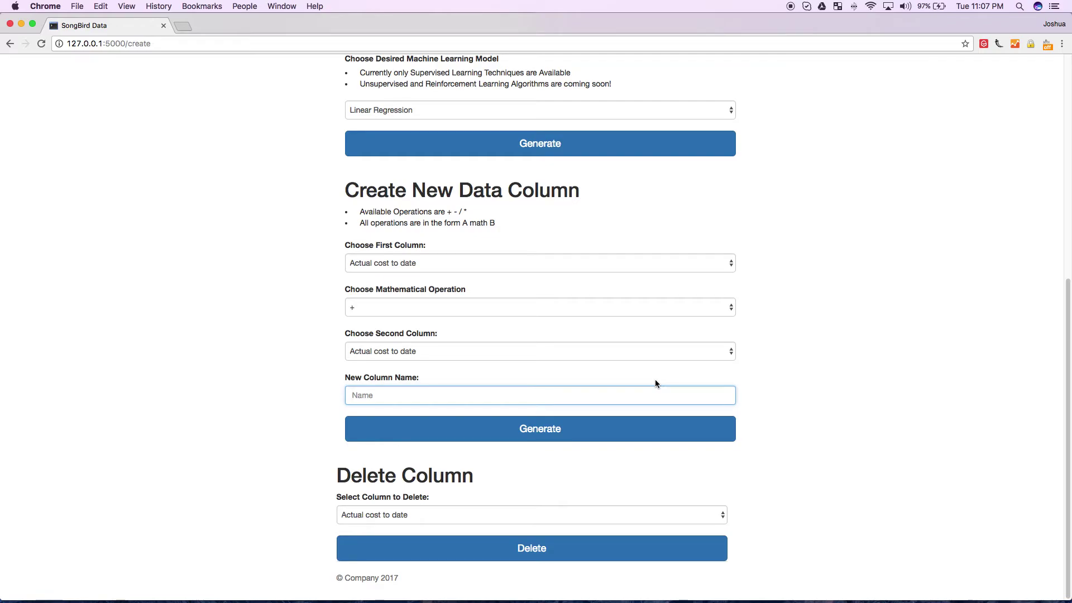
pyautogui.scroll(7, 656, 383)
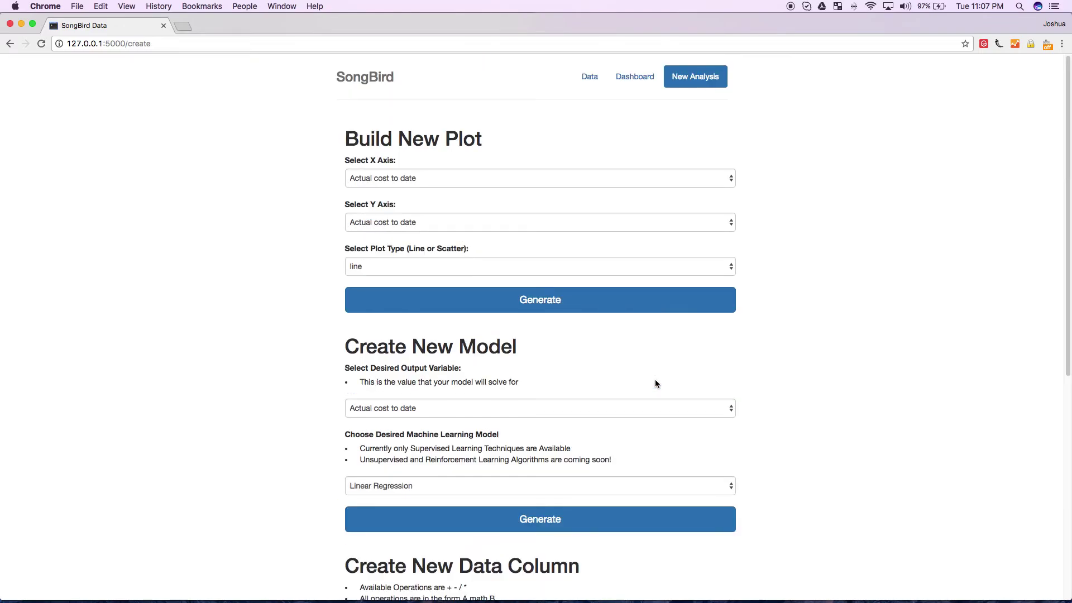